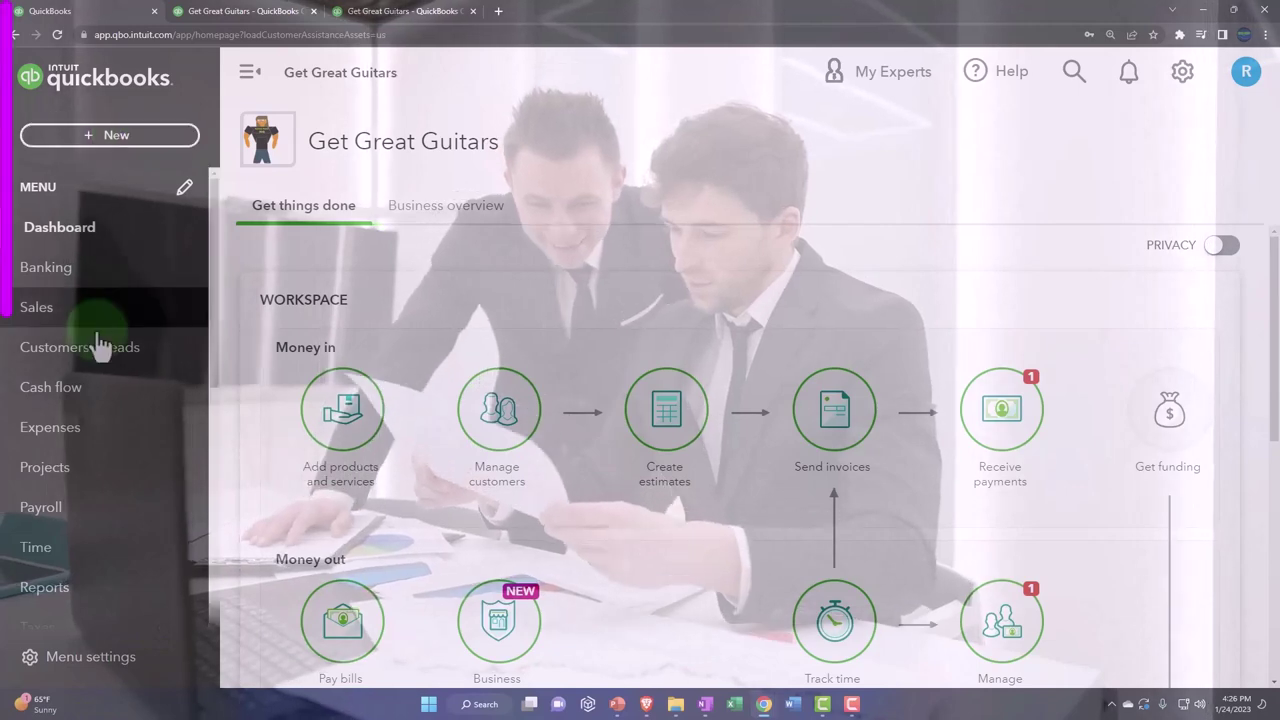
- Go to Sales > Products and services and collapse the navigation menu
scroll(86, 428, down, 2)
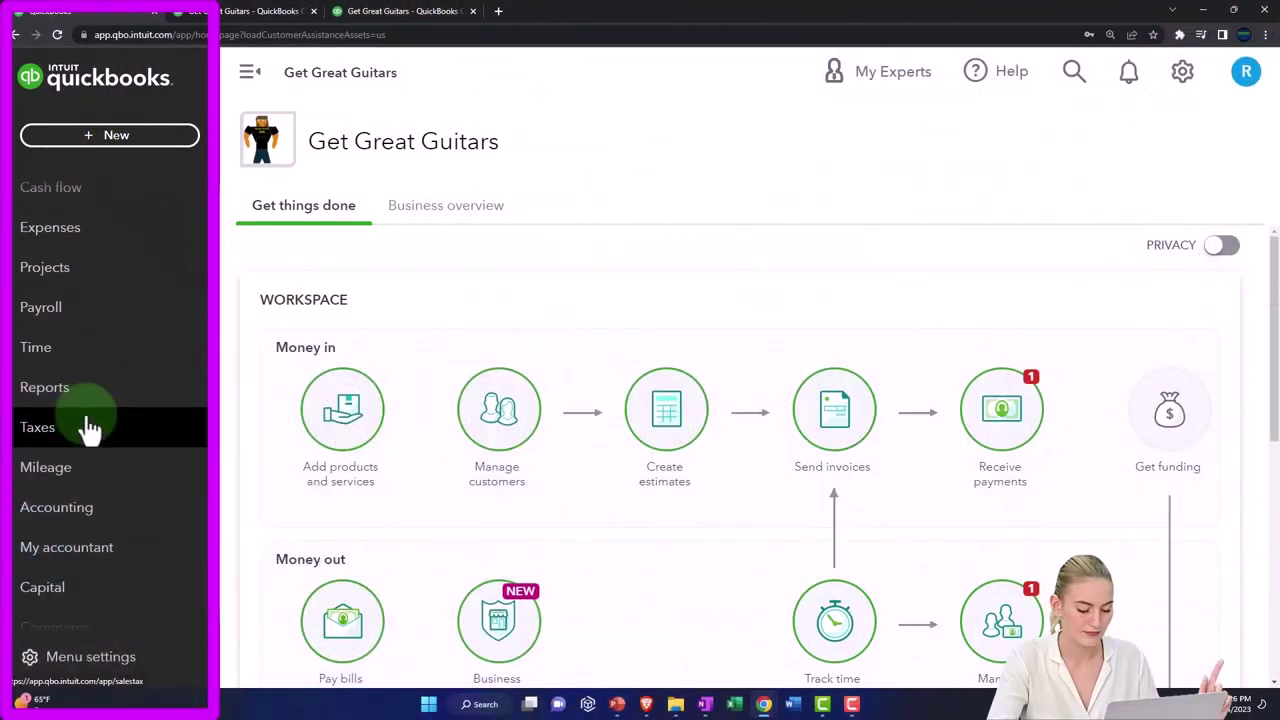
scroll(88, 428, up, 2)
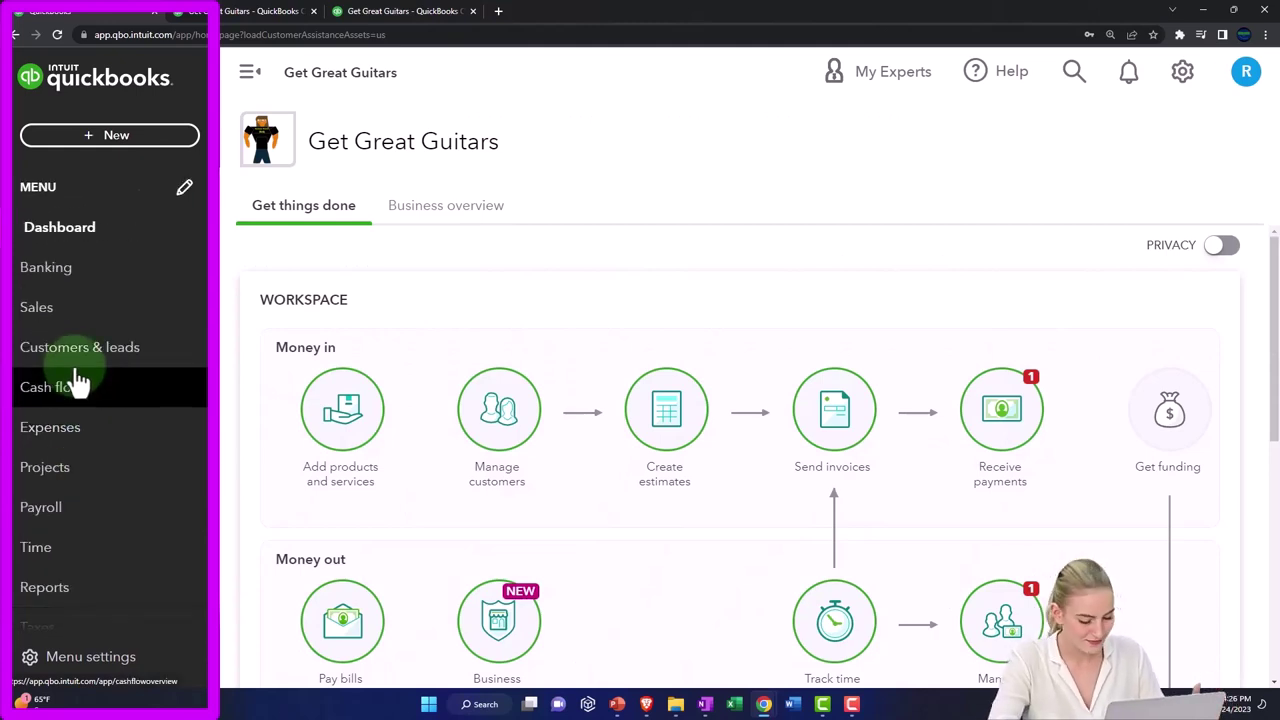
click(49, 320)
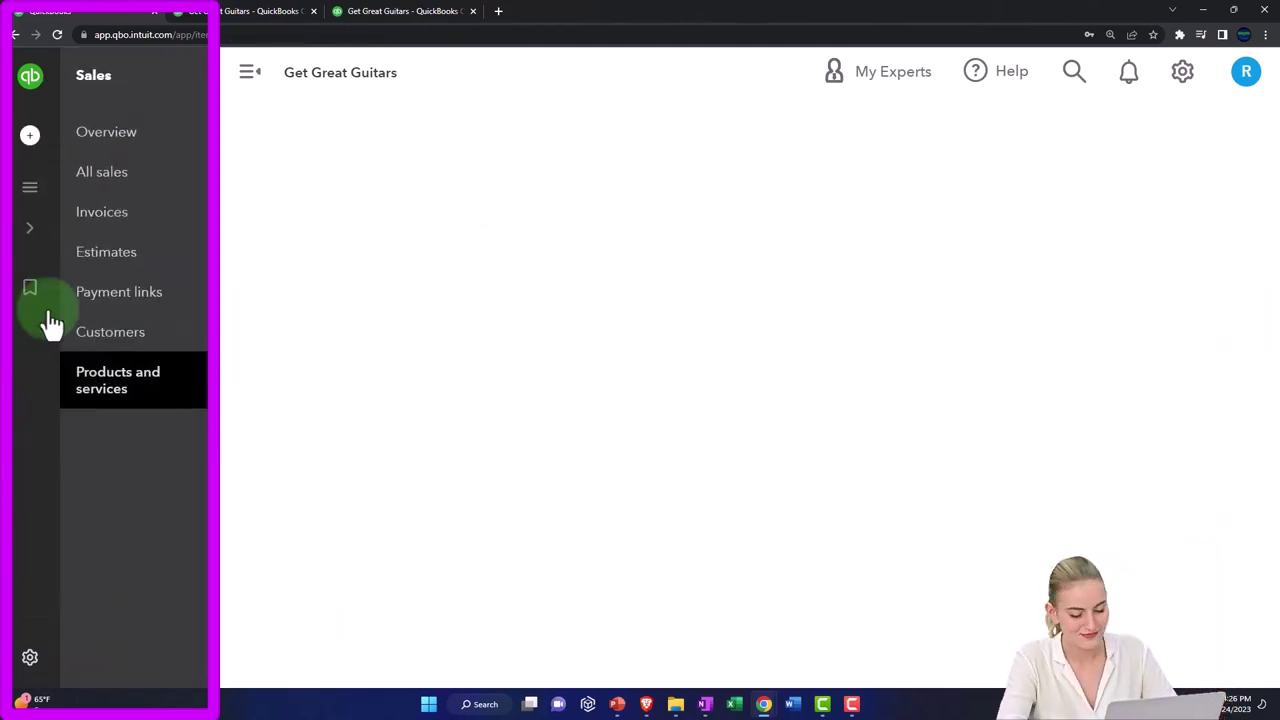
click(247, 75)
- Switch to the Get Great Guitars sample company window and open its Products and services list
click(762, 706)
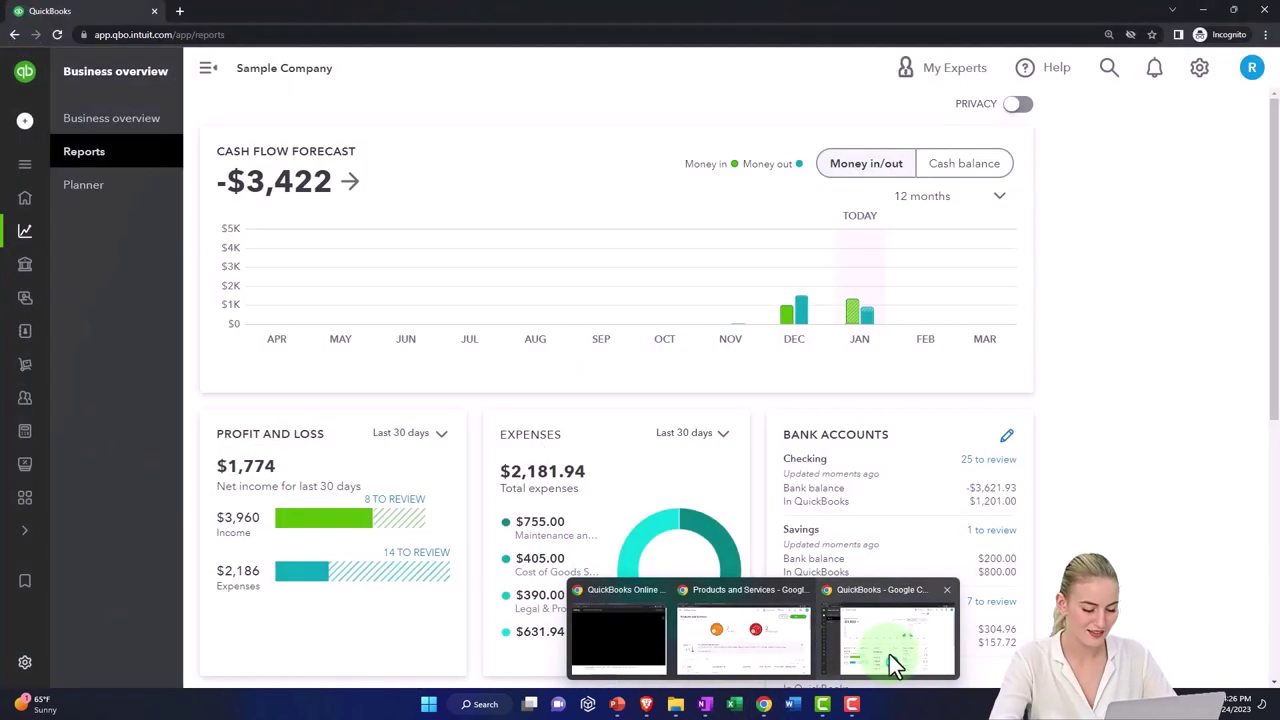
click(889, 654)
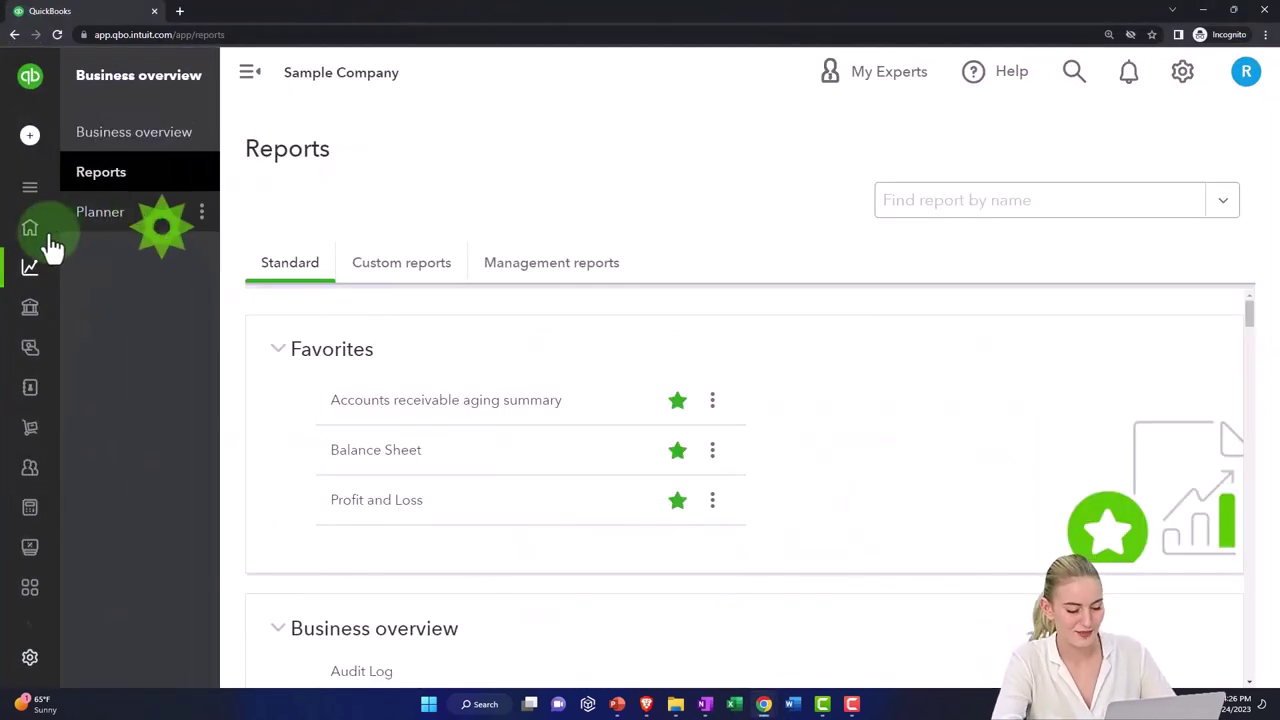
click(51, 366)
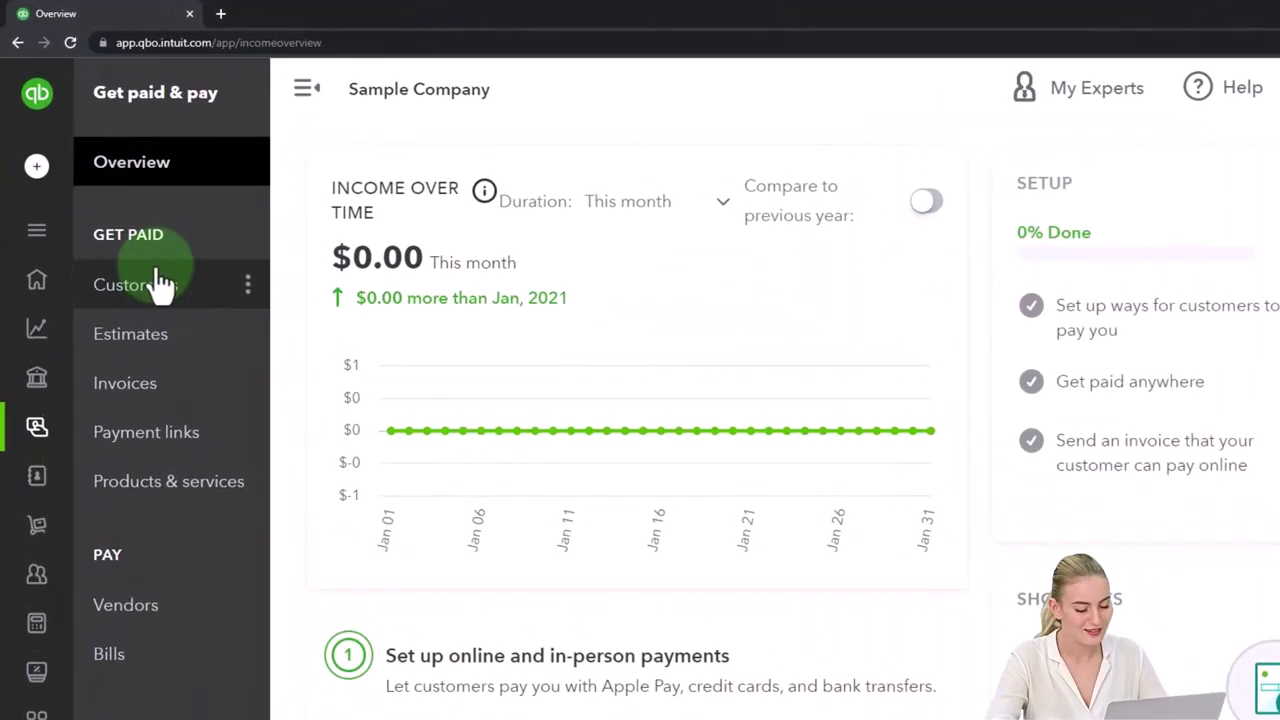
click(150, 482)
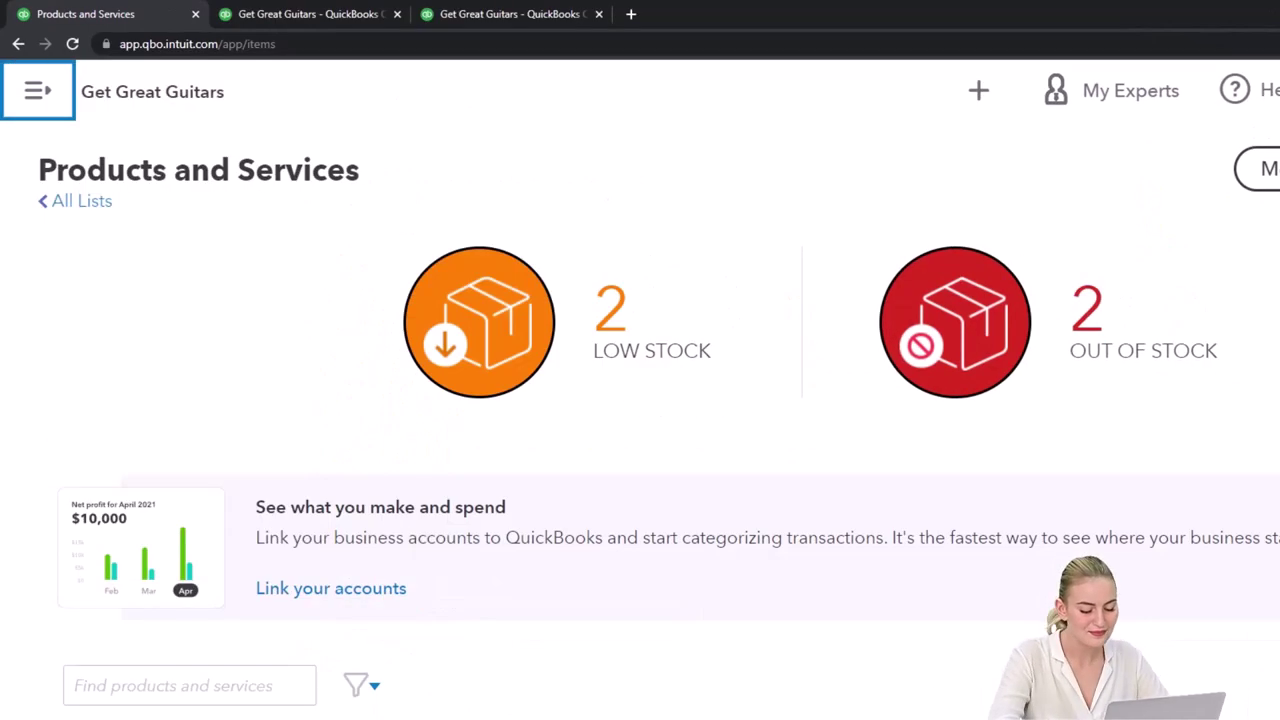
- Scroll to the last rows showing Band Set #1 Rental at 2,000 and the 40 and 50 add-ons
scroll(686, 509, down, 15)
scroll(556, 410, down, 3)
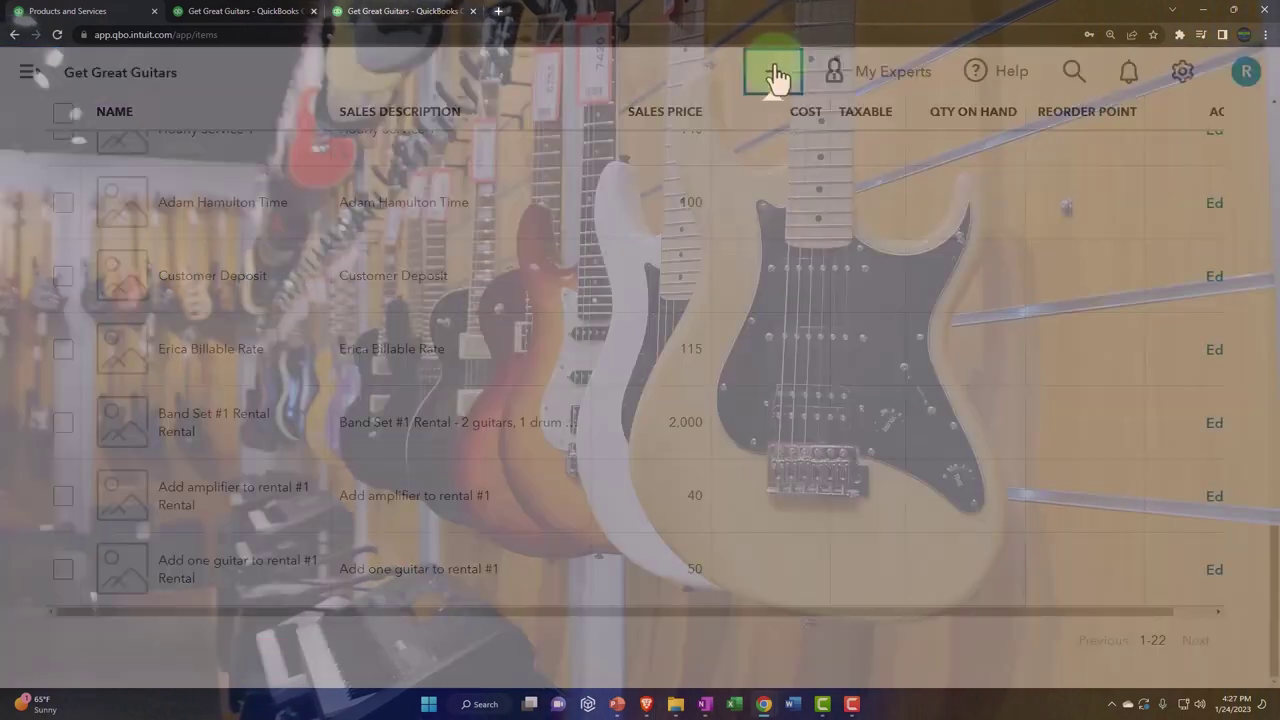
- Start a new estimate, #1003, from the + New menu
click(773, 71)
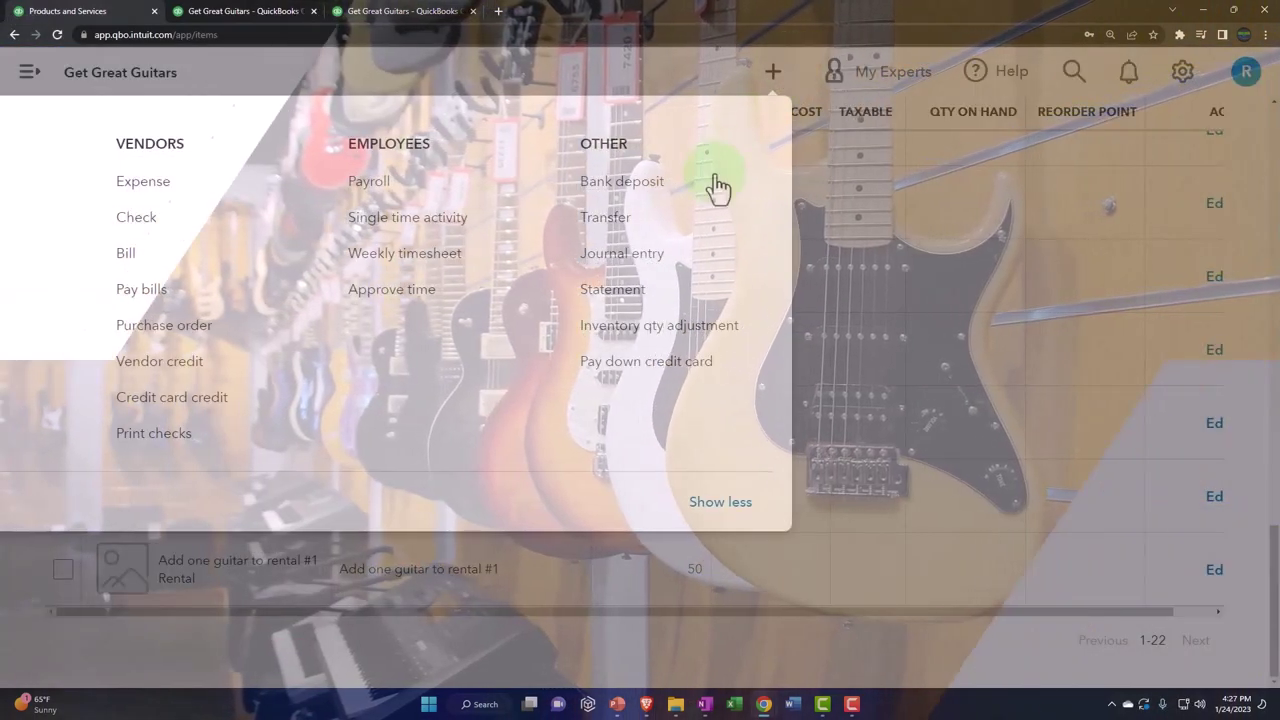
key(ctrl+minus)
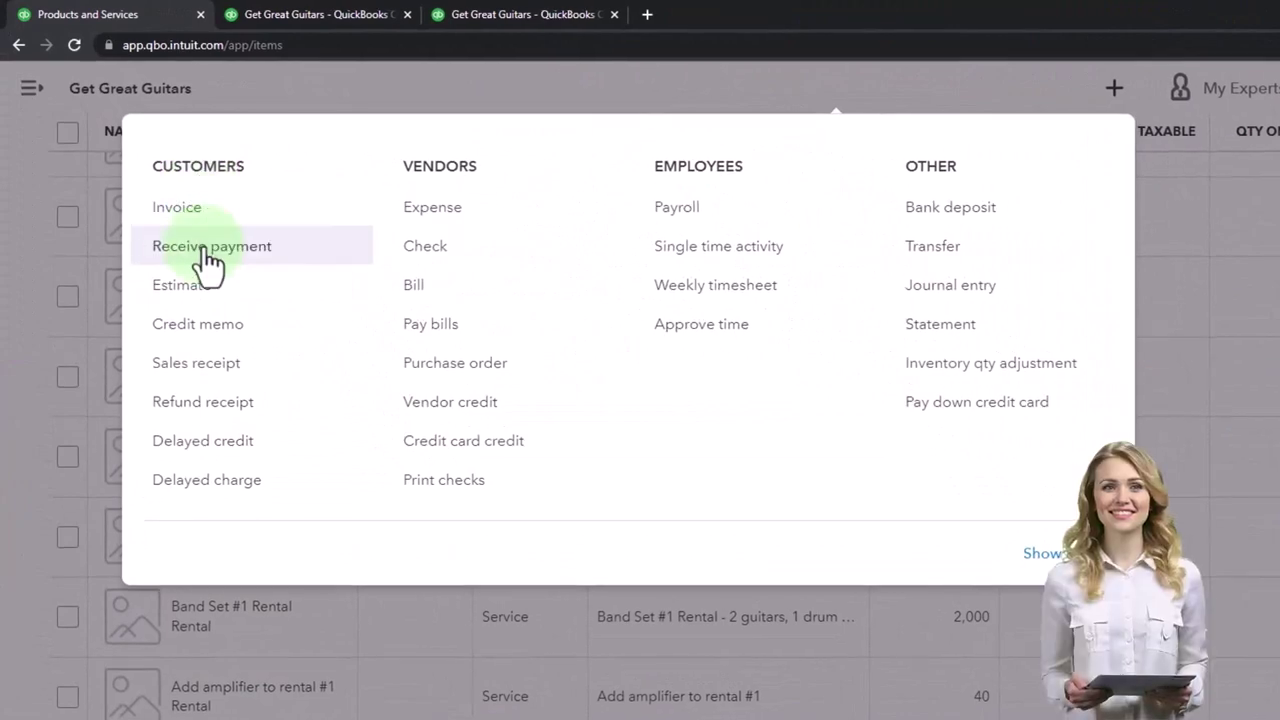
click(196, 288)
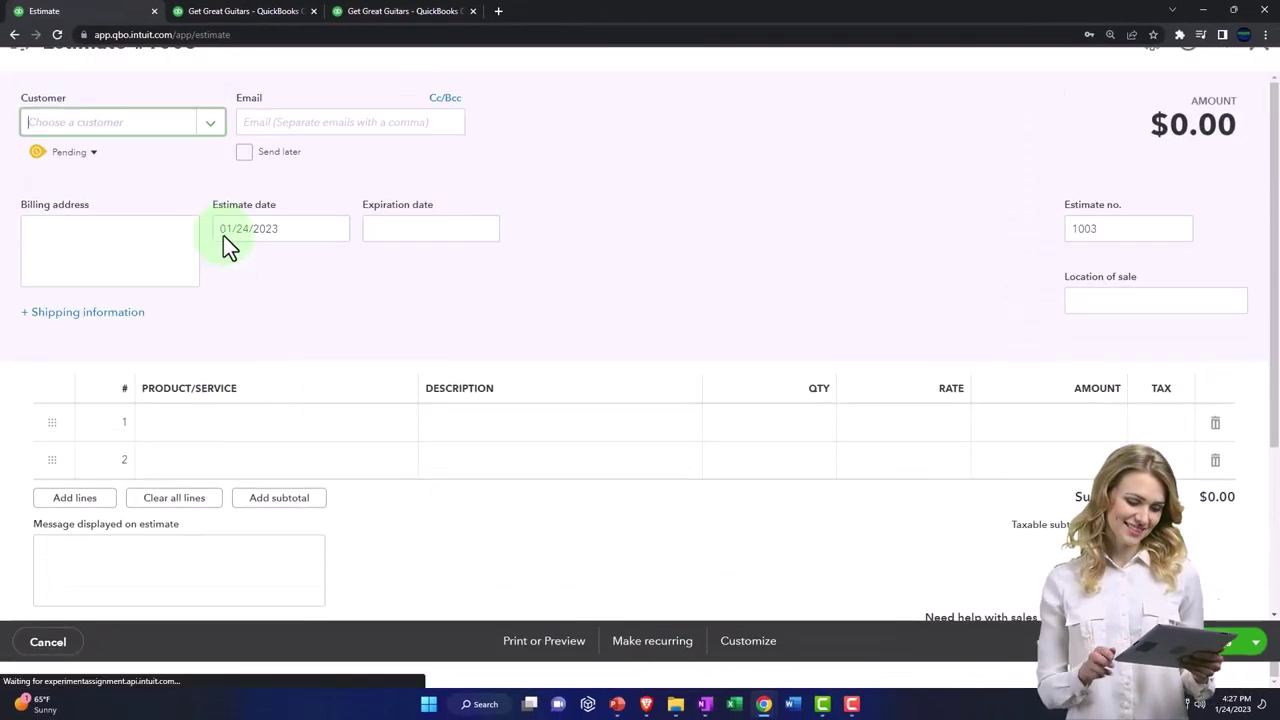
- Add a new customer with company name and display name both set to 'Customer 5'
click(152, 155)
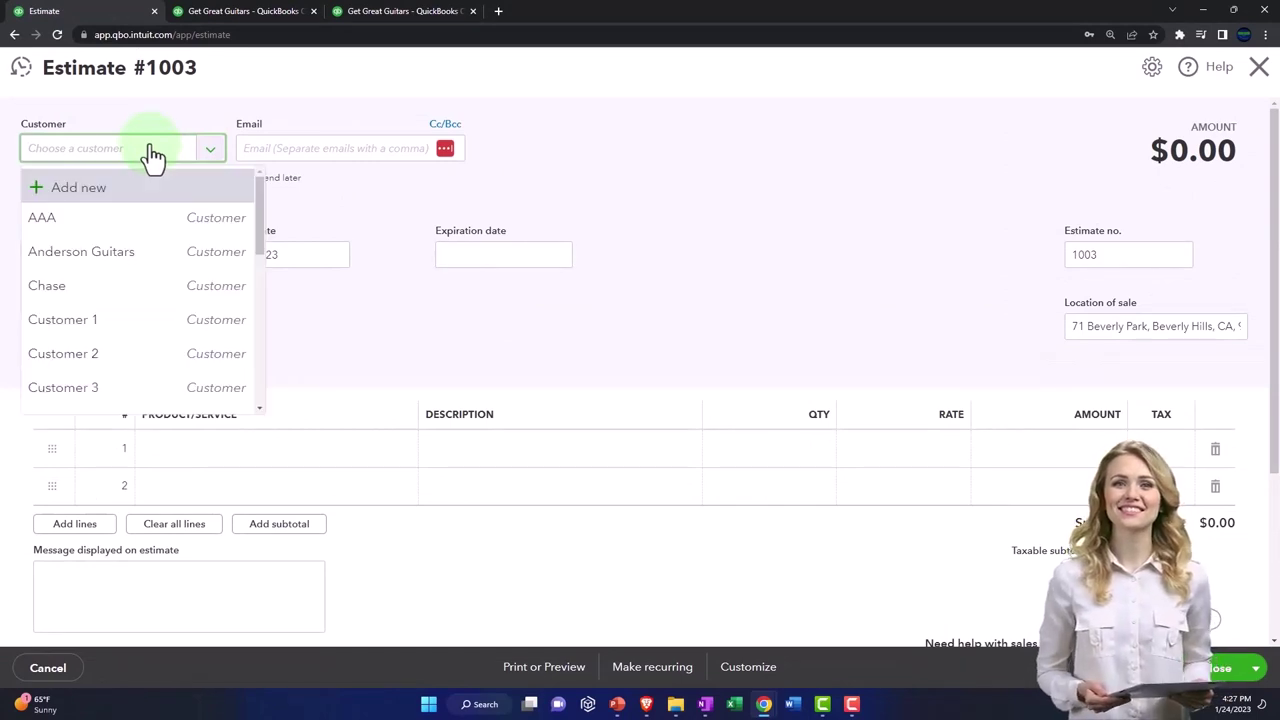
text(Customer 5)
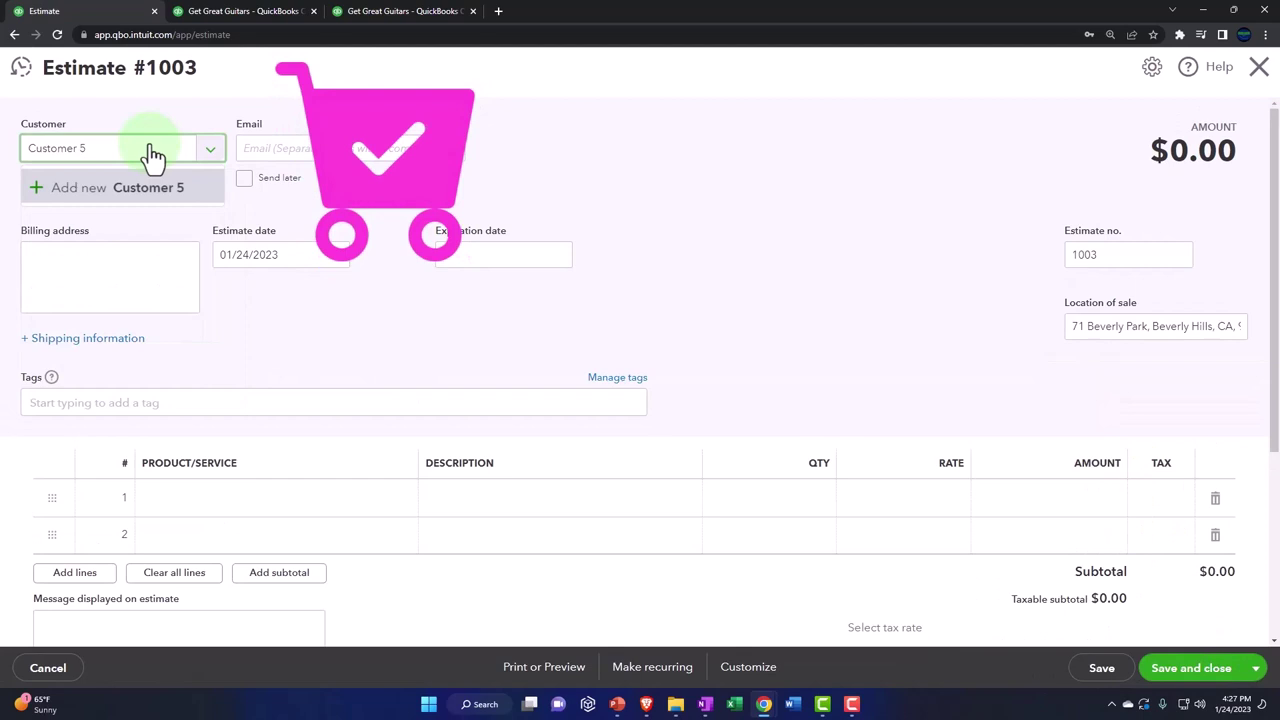
key(Return)
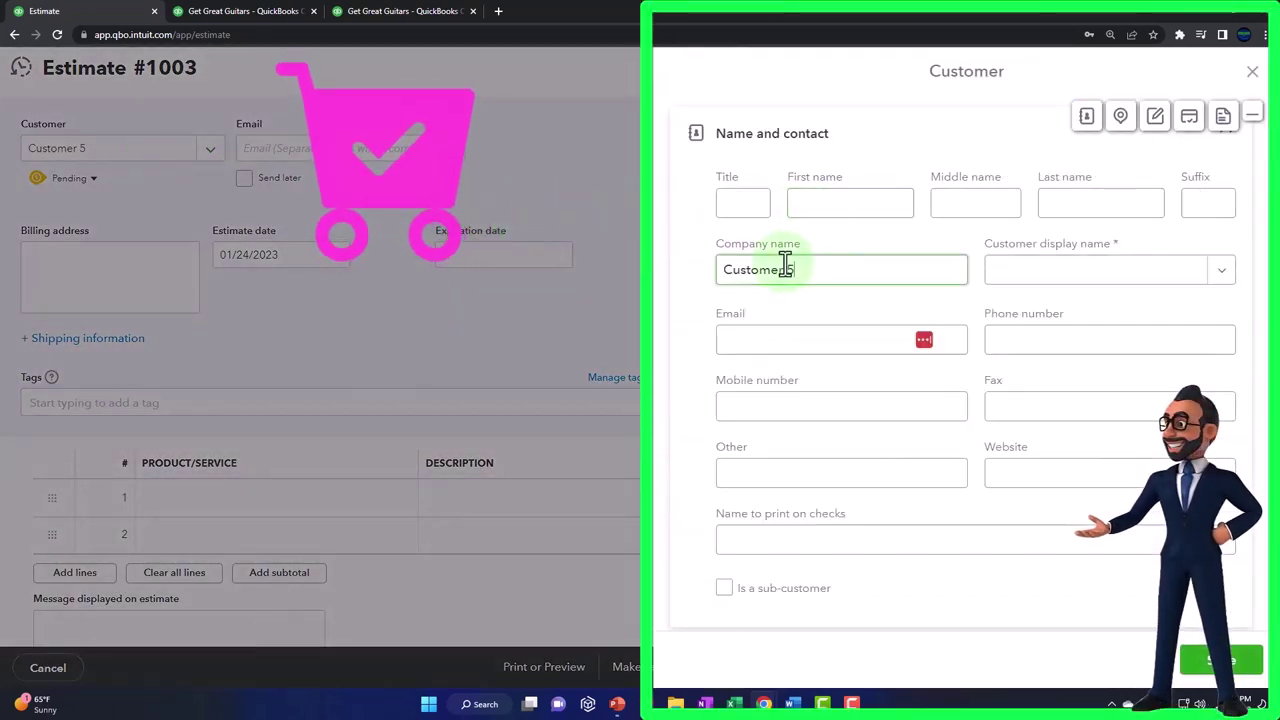
drag(780, 263, 724, 265)
click(1050, 285)
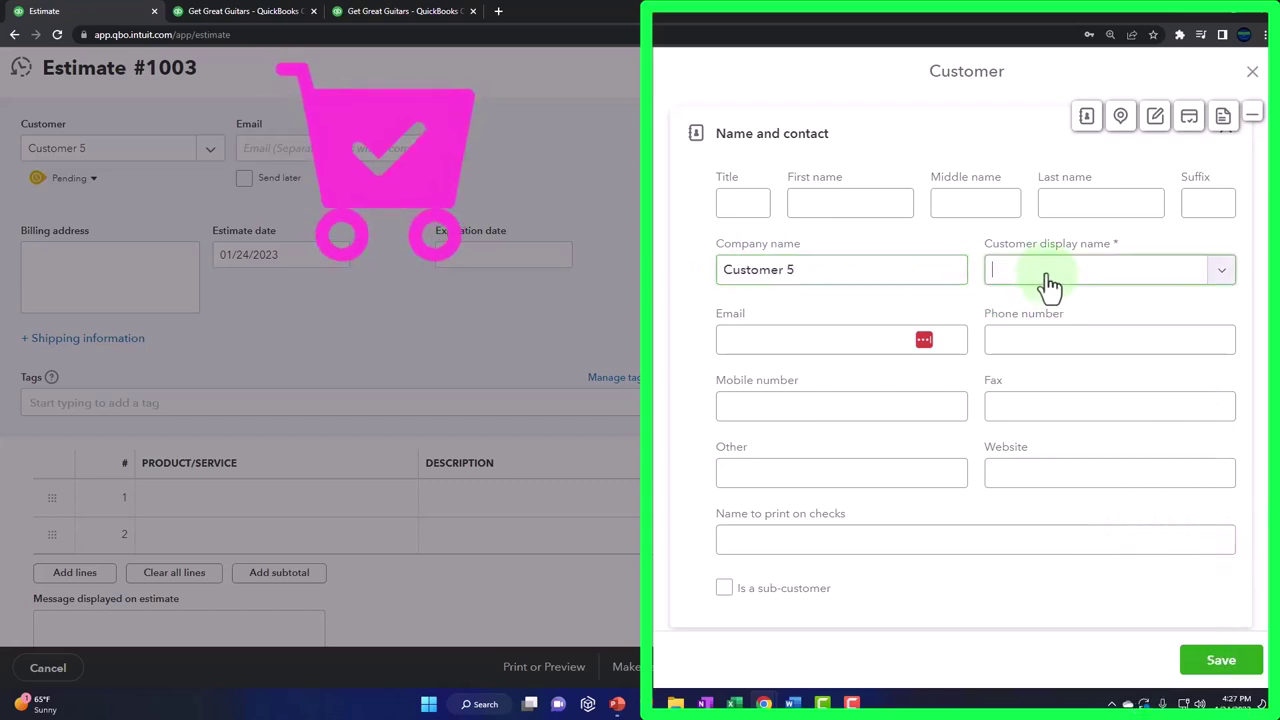
- Save Customer 5 onto the estimate and set the estimate date to 02/27/2023
click(1238, 662)
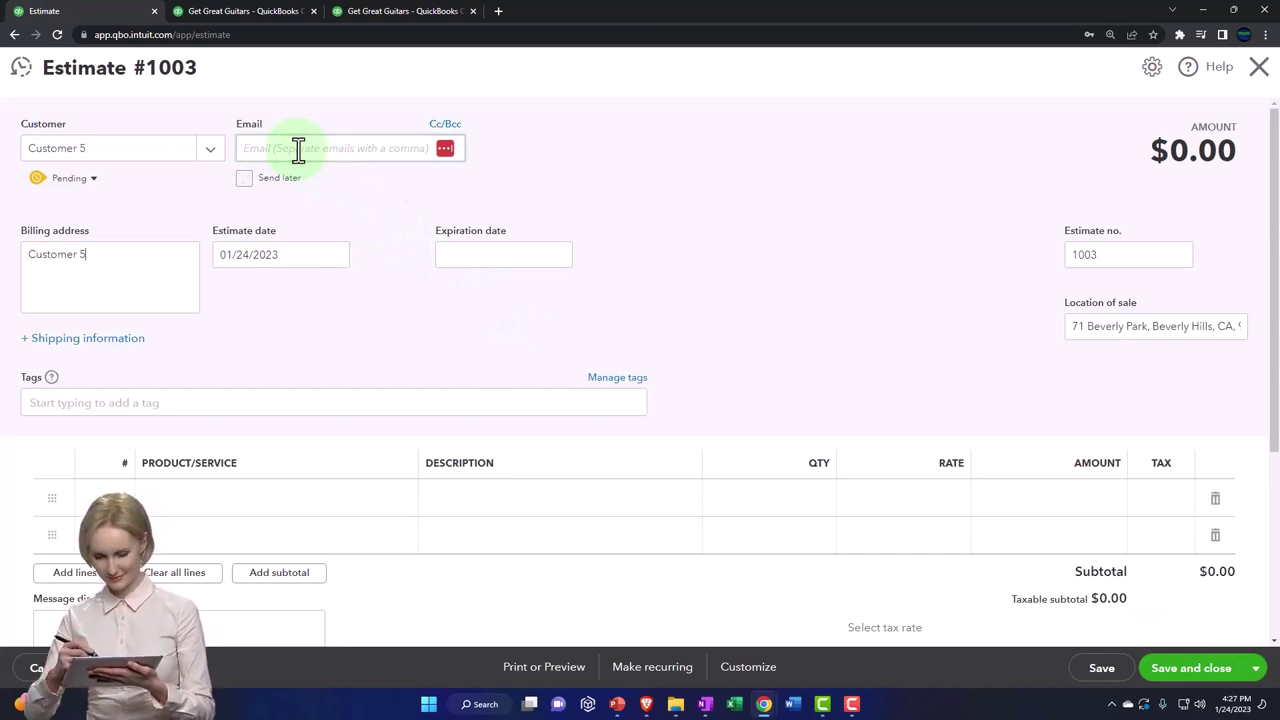
key(Tab)
key(Tab)
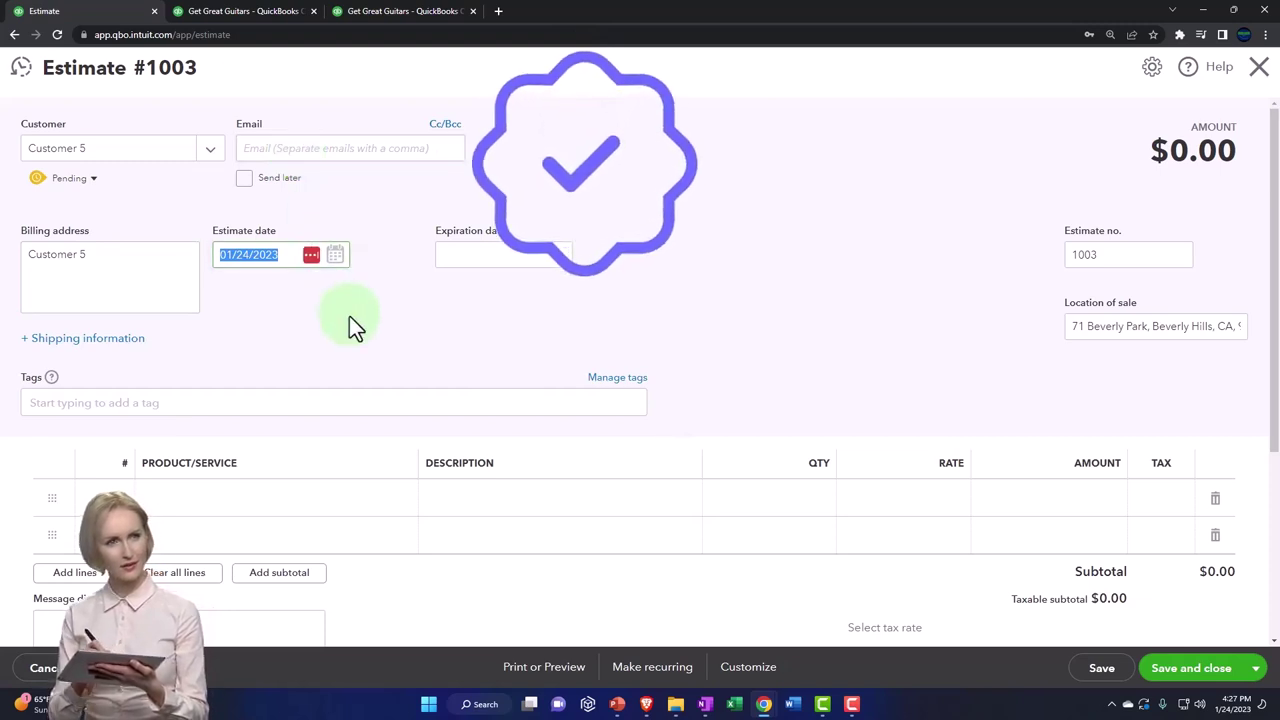
text(022723)
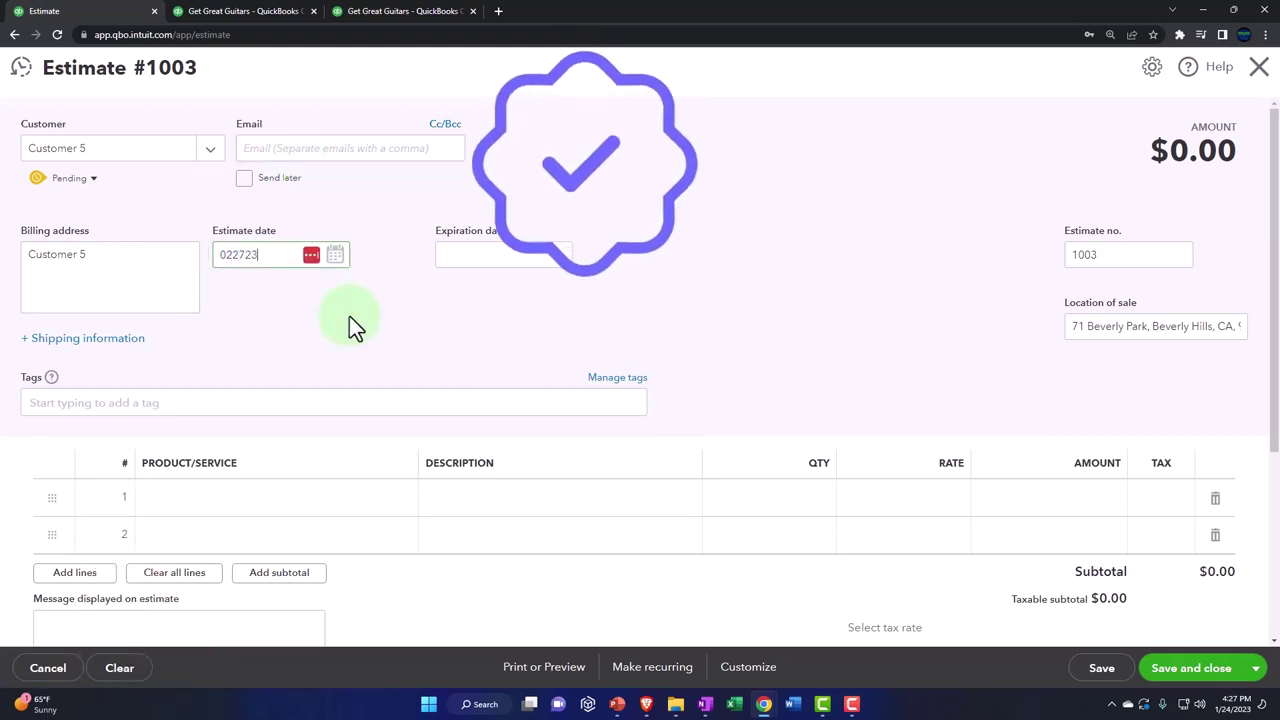
key(Tab)
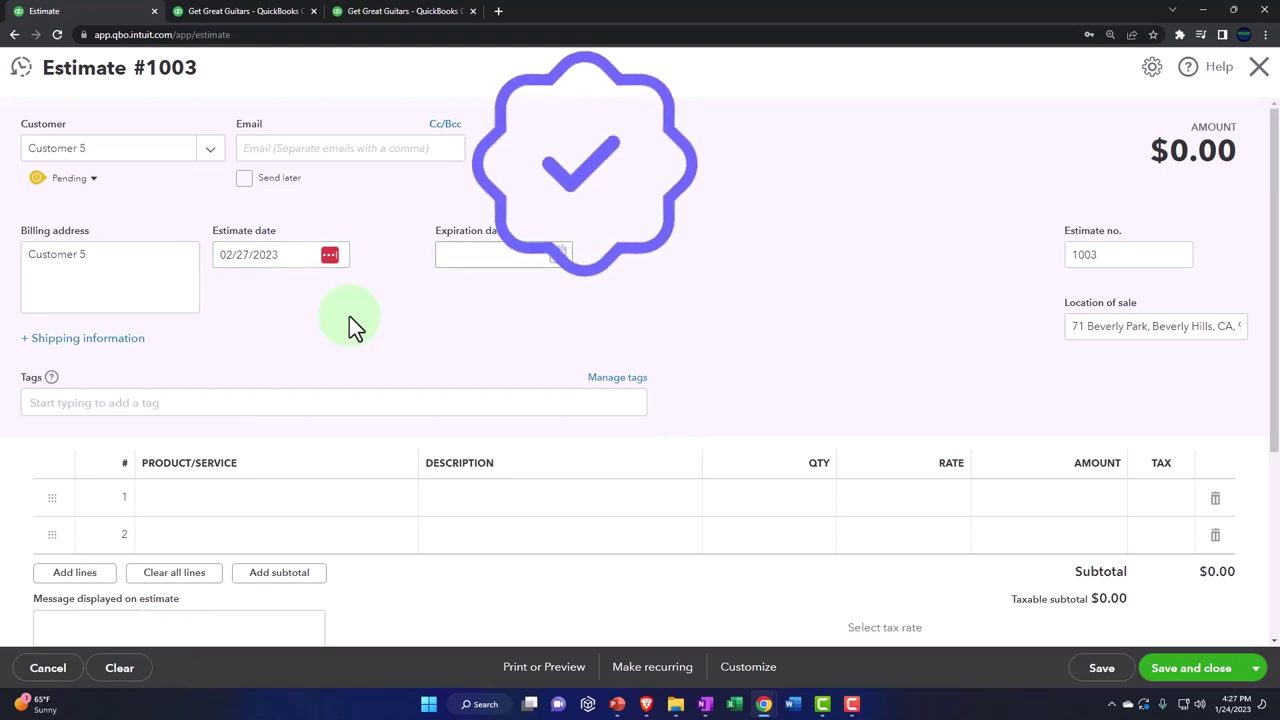
scroll(349, 316, down, 2)
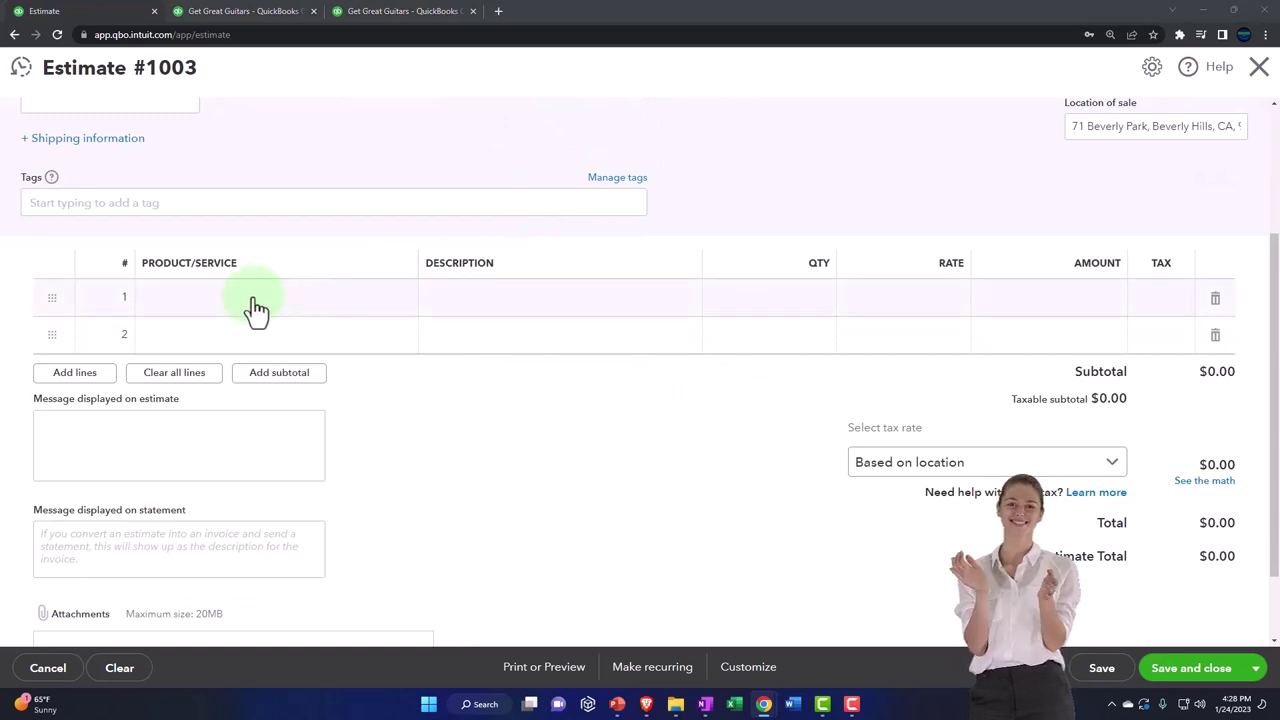
- Enter Band Set #1 Rental on line 1 at quantity 1 and rate 2,000
scroll(253, 300, up, 1)
click(185, 367)
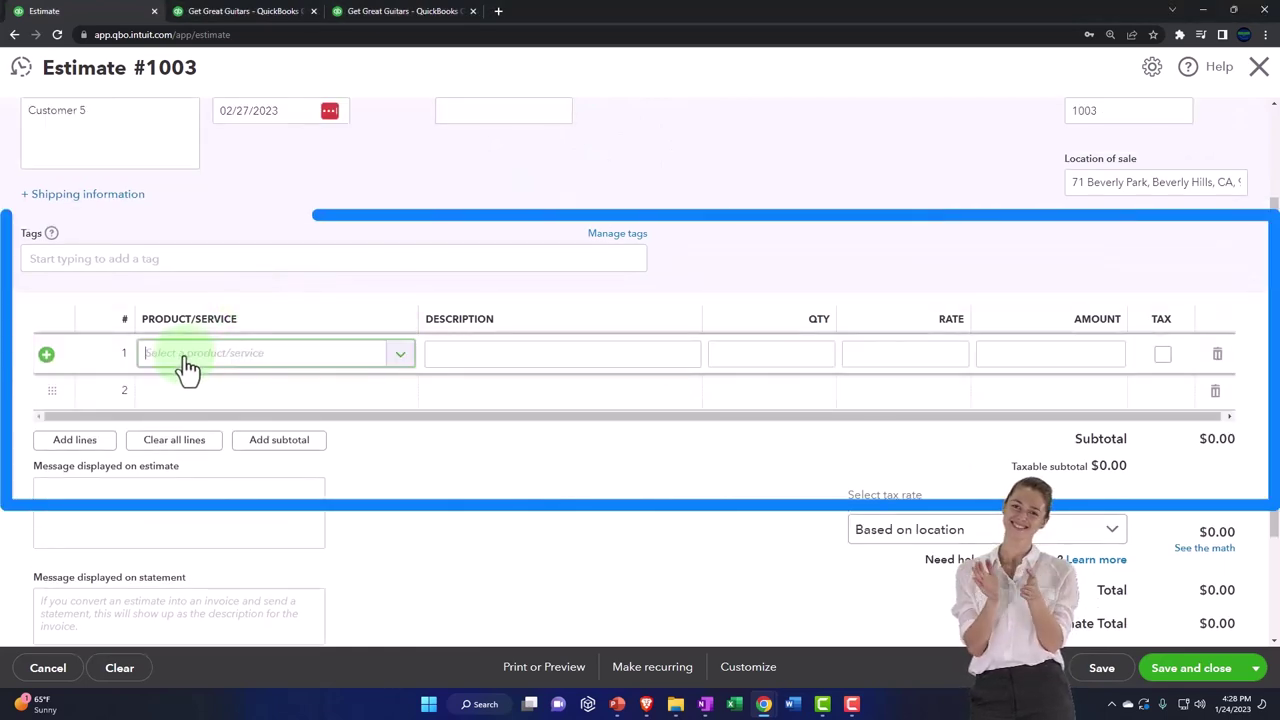
text(ban)
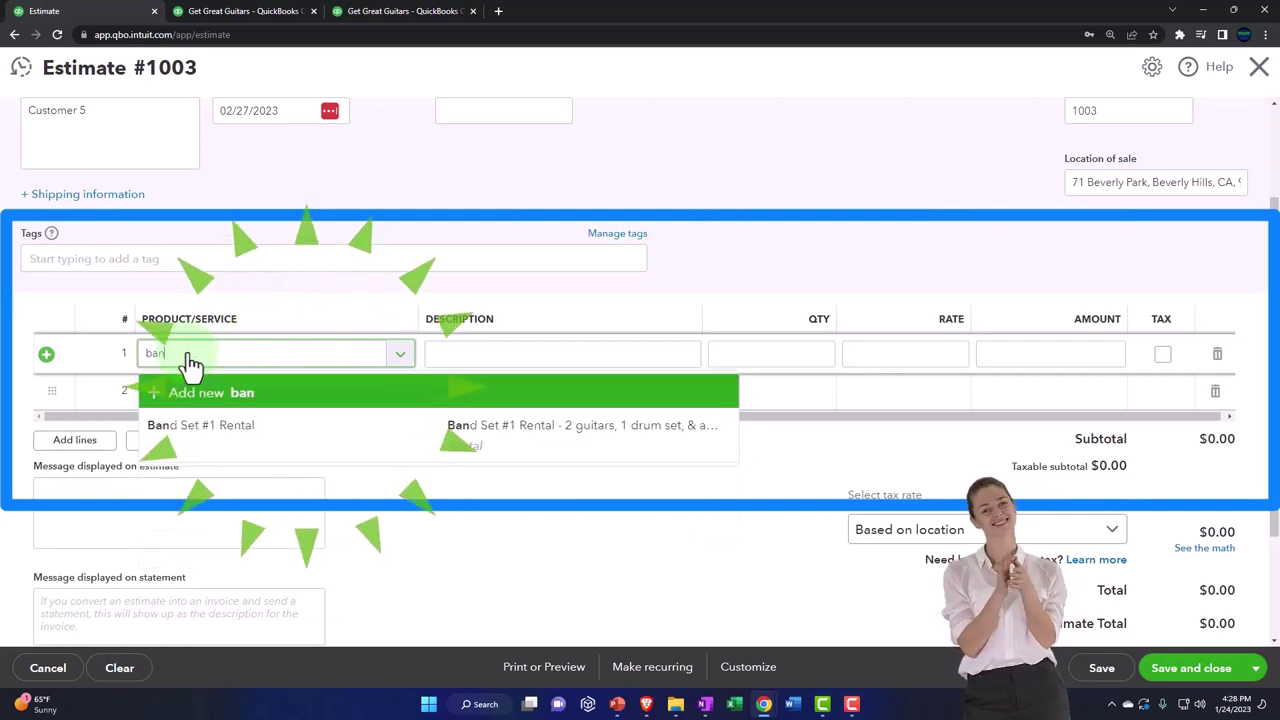
key(Down)
key(Return)
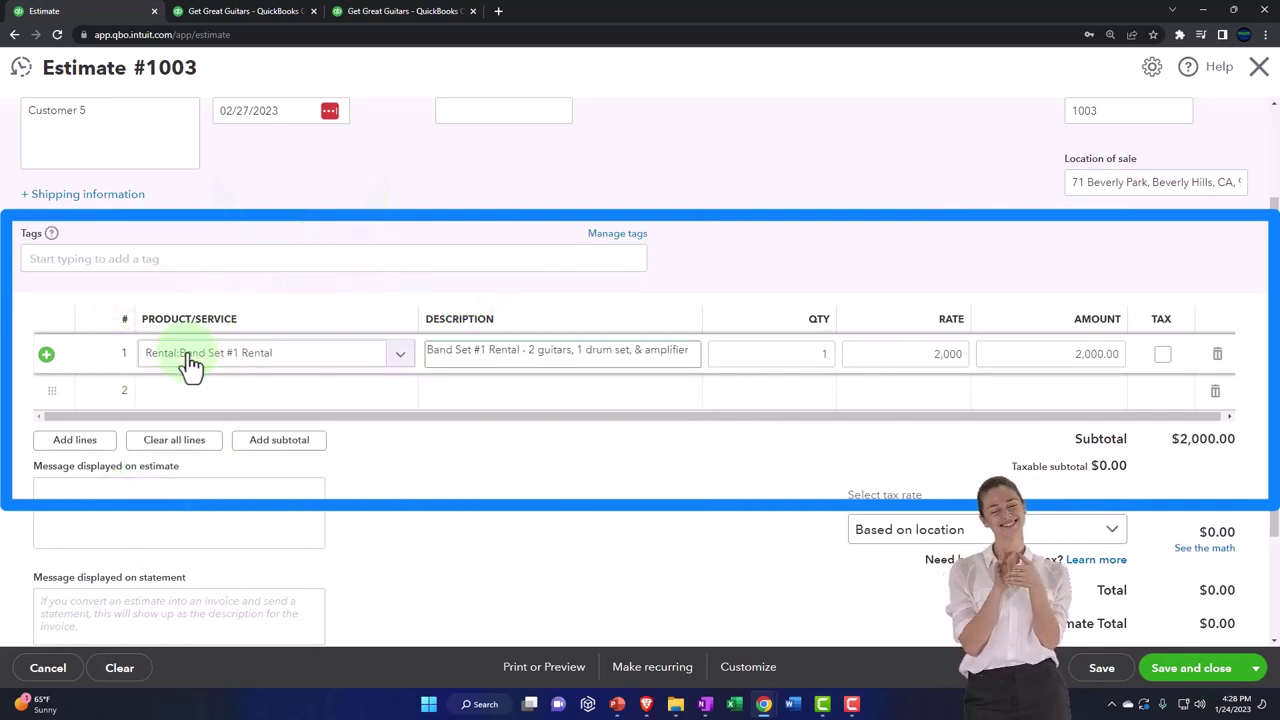
click(466, 365)
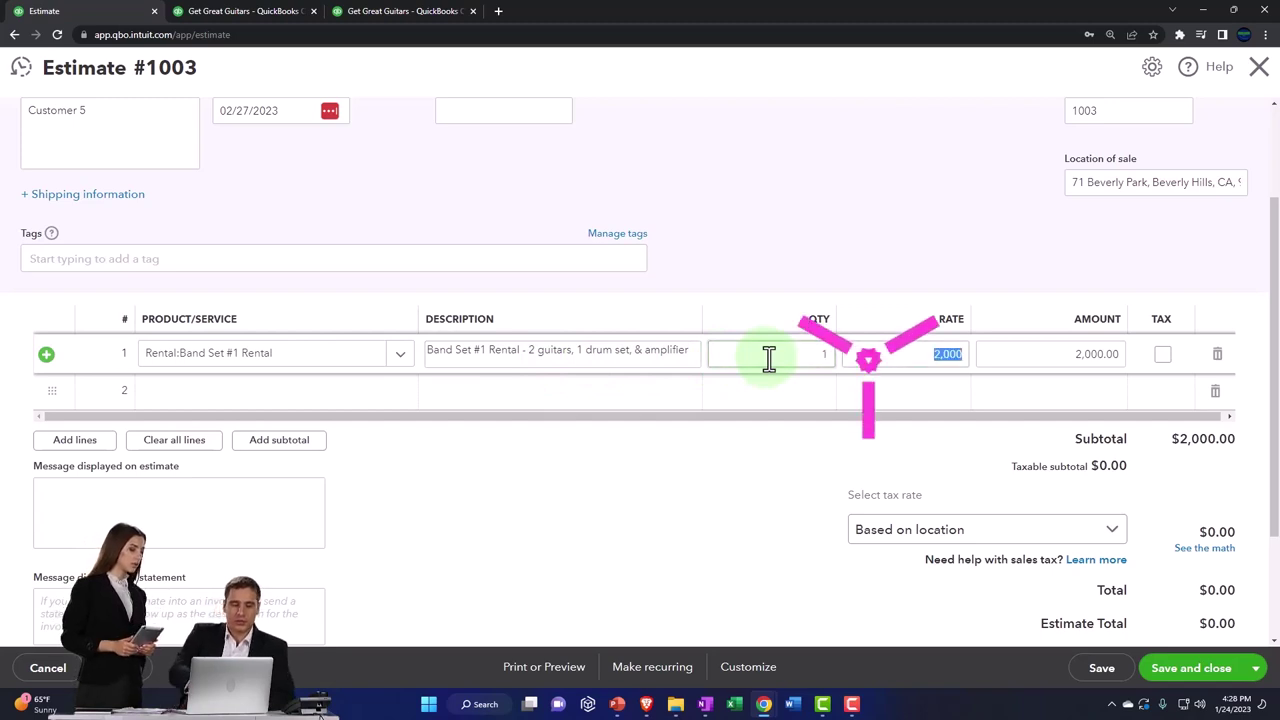
key(Tab)
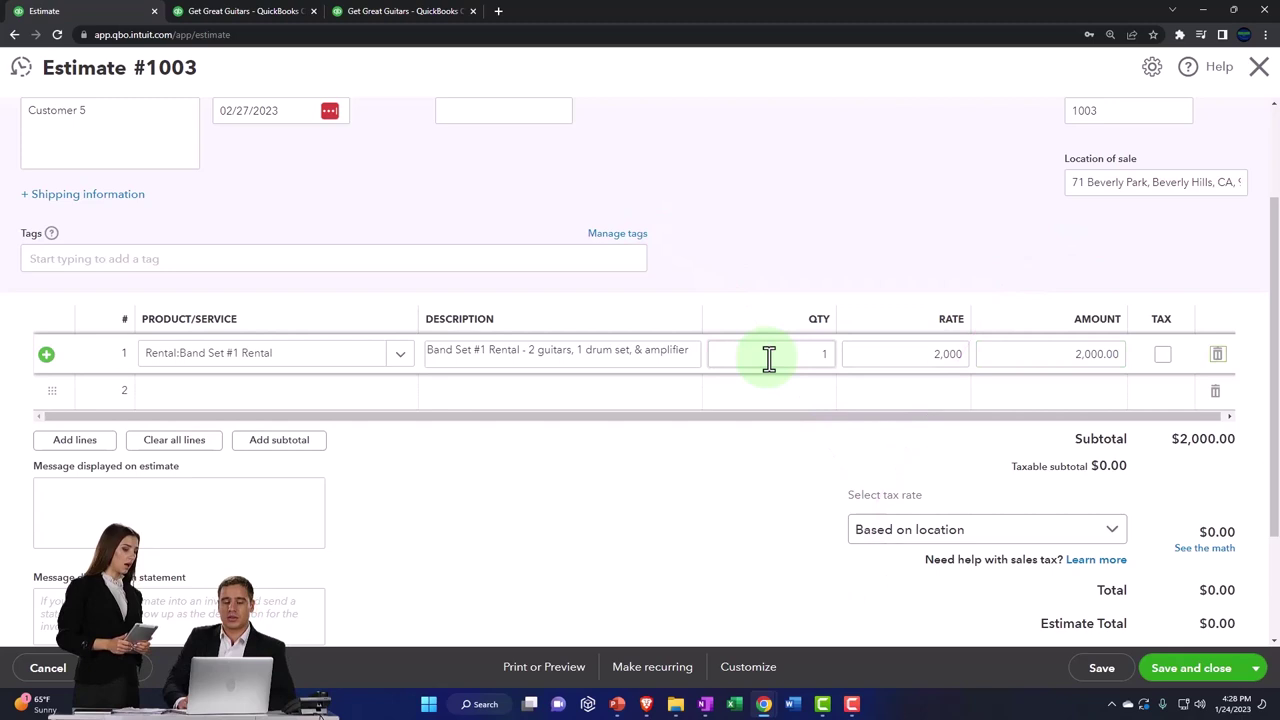
key(Tab)
- Put 'Add one guitar to rental #1' on line 2, quantity 2 at 50 each
click(208, 398)
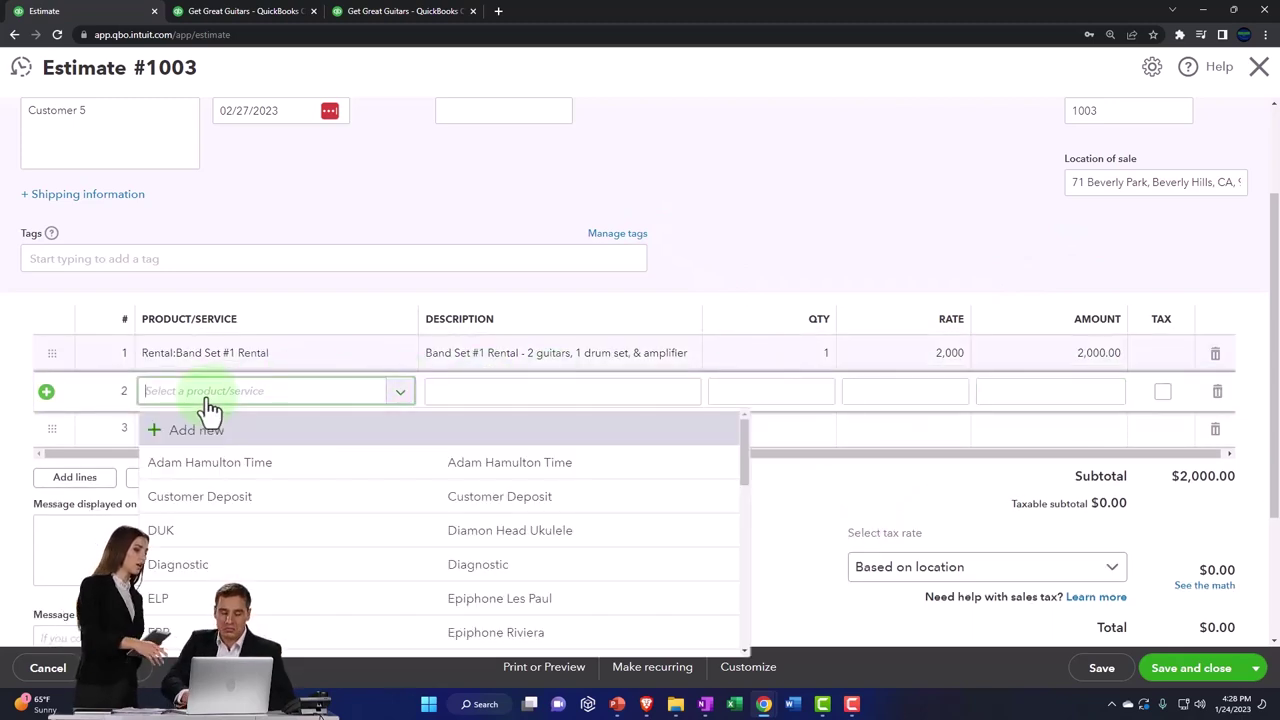
text(add)
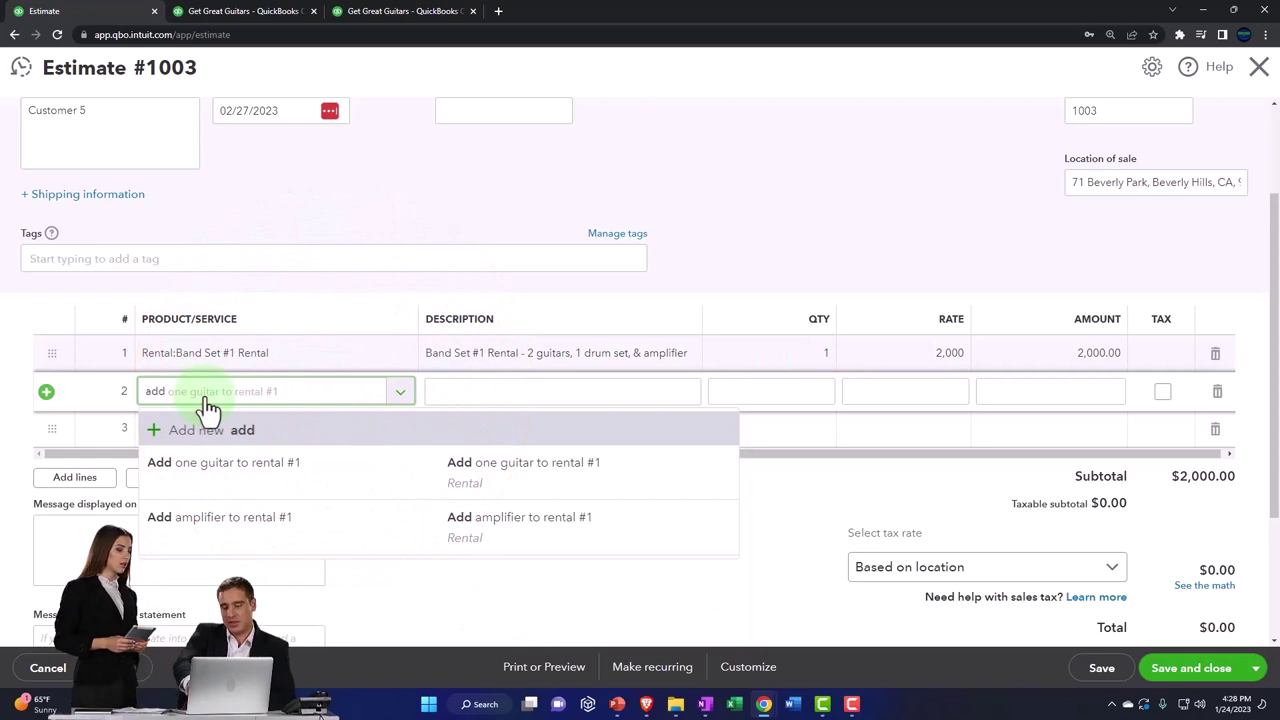
key(Down)
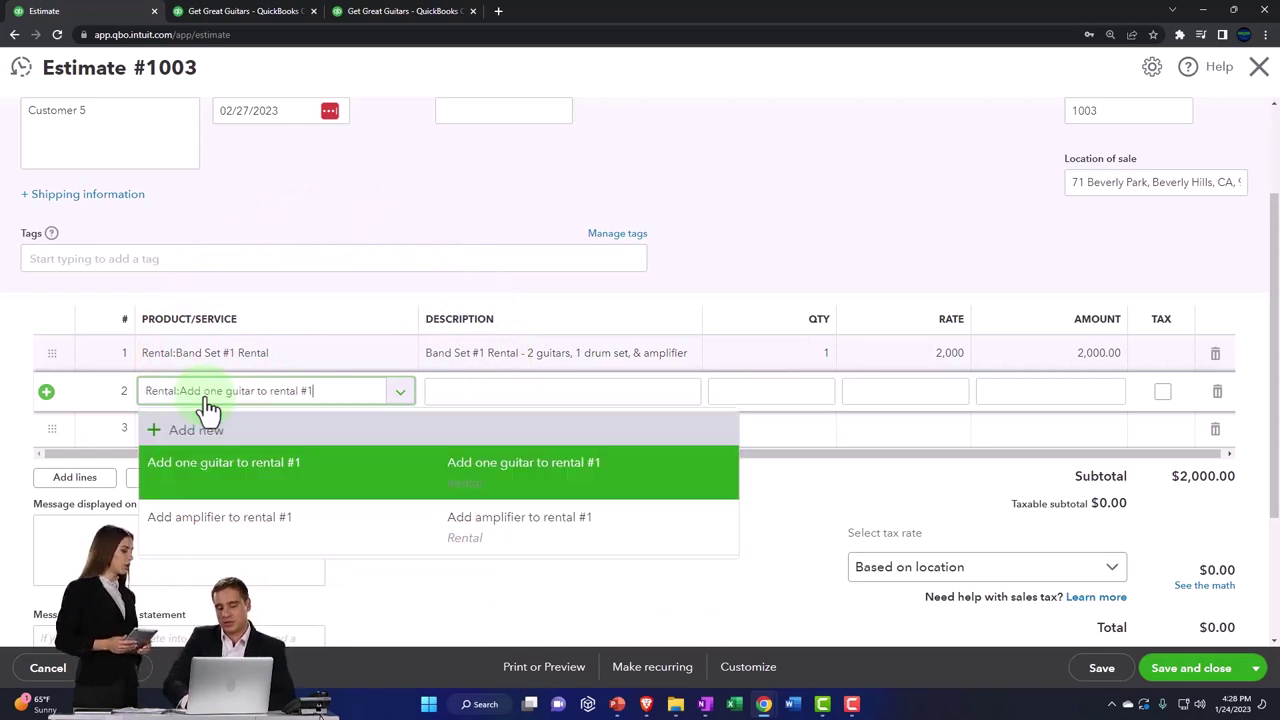
key(Tab)
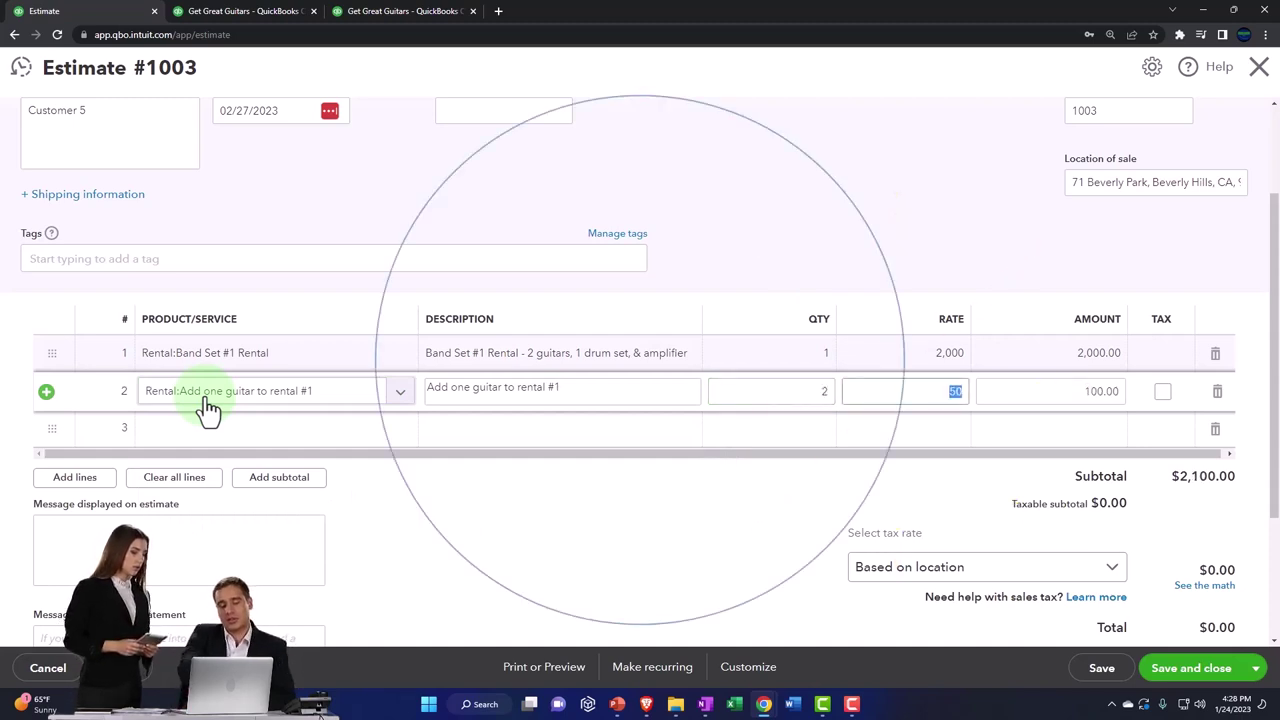
key(Tab)
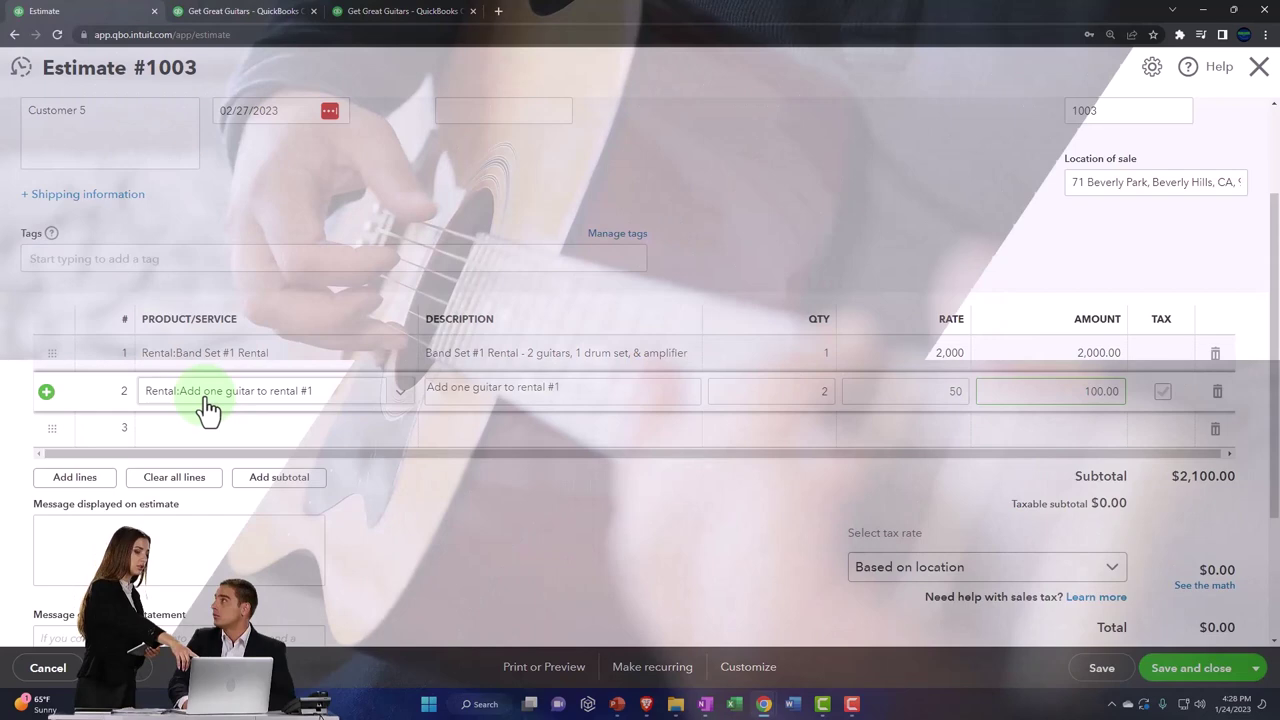
key(Tab)
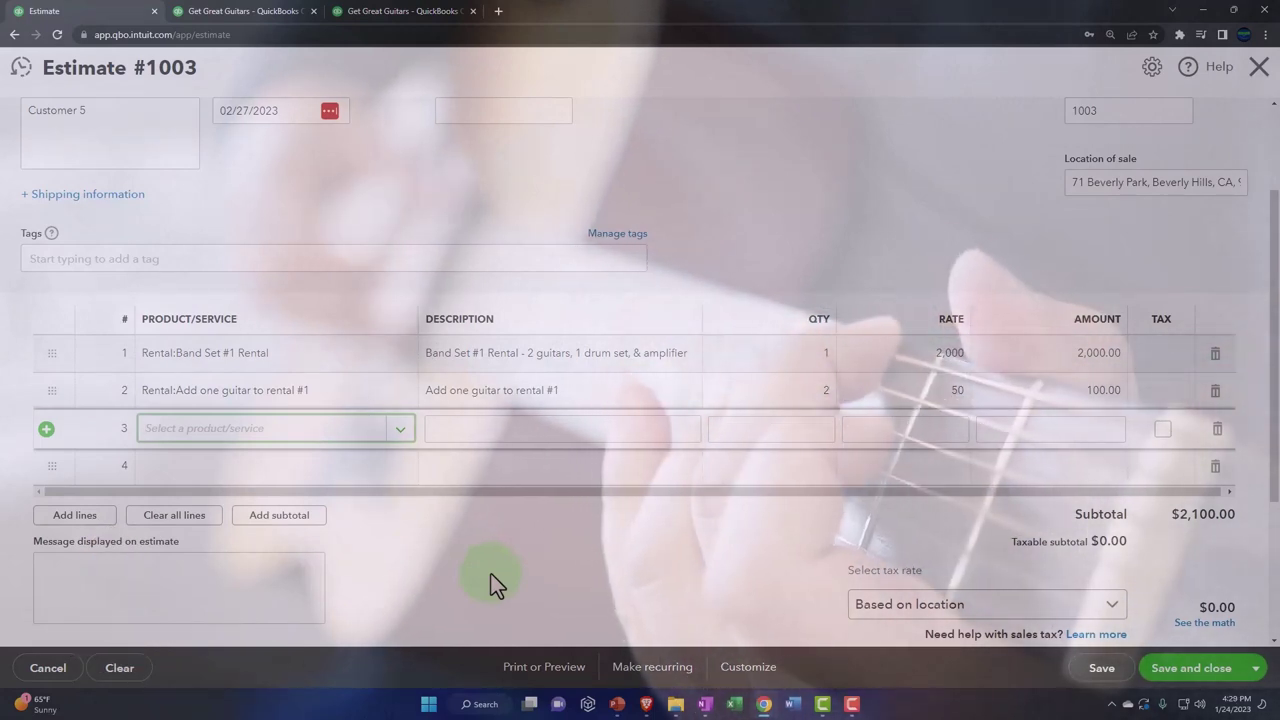
- Put 'Add amplifier to rental #1' on line 3, quantity 4 at 40 each
text(add)
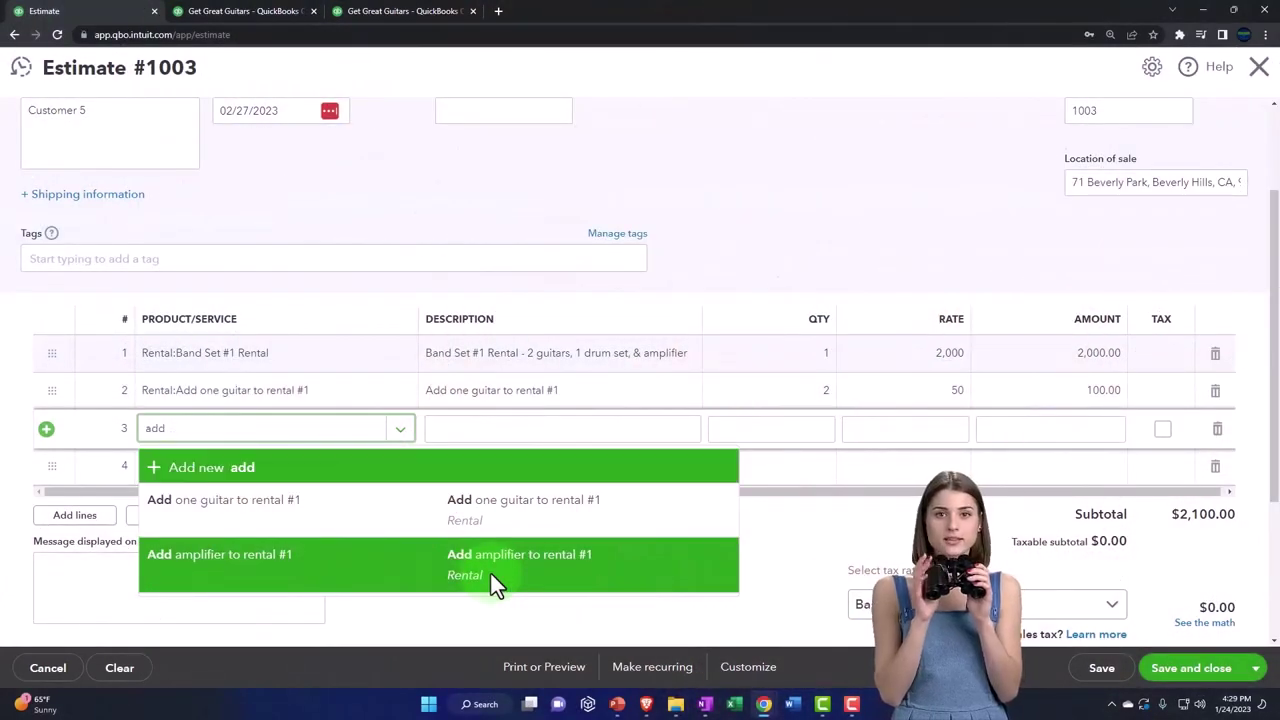
key(Down)
key(Down)
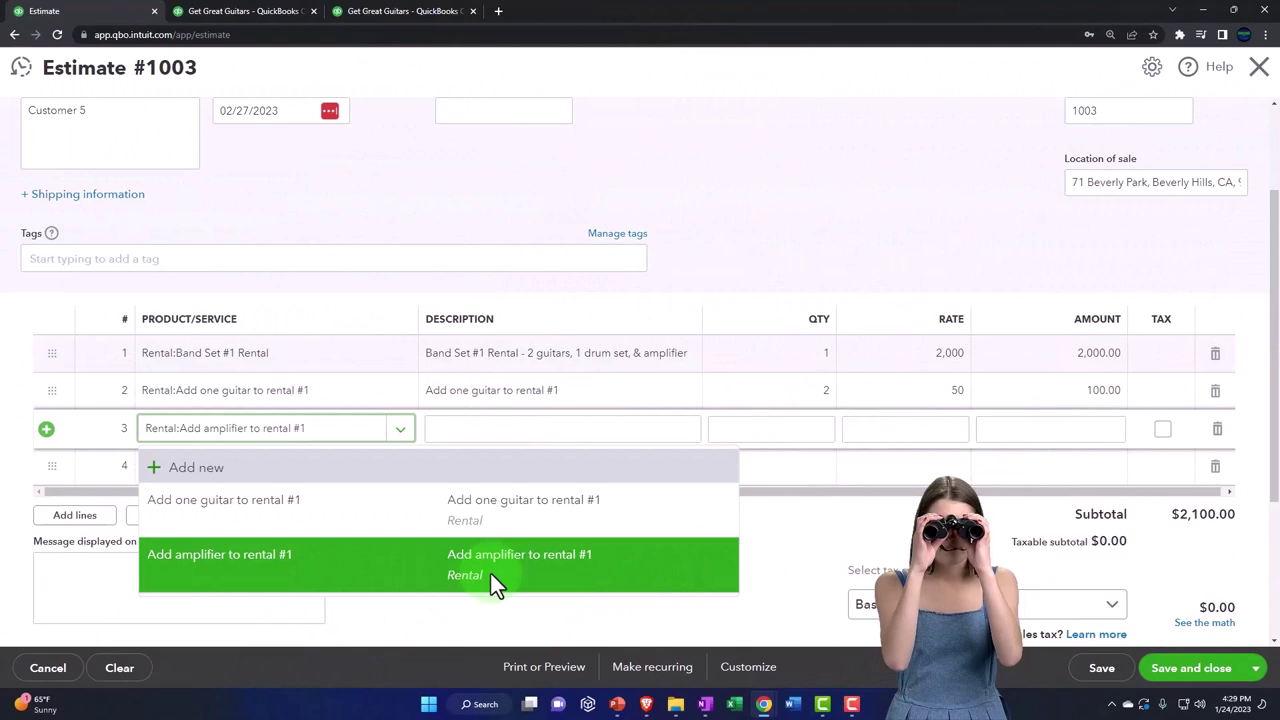
click(491, 574)
key(Tab)
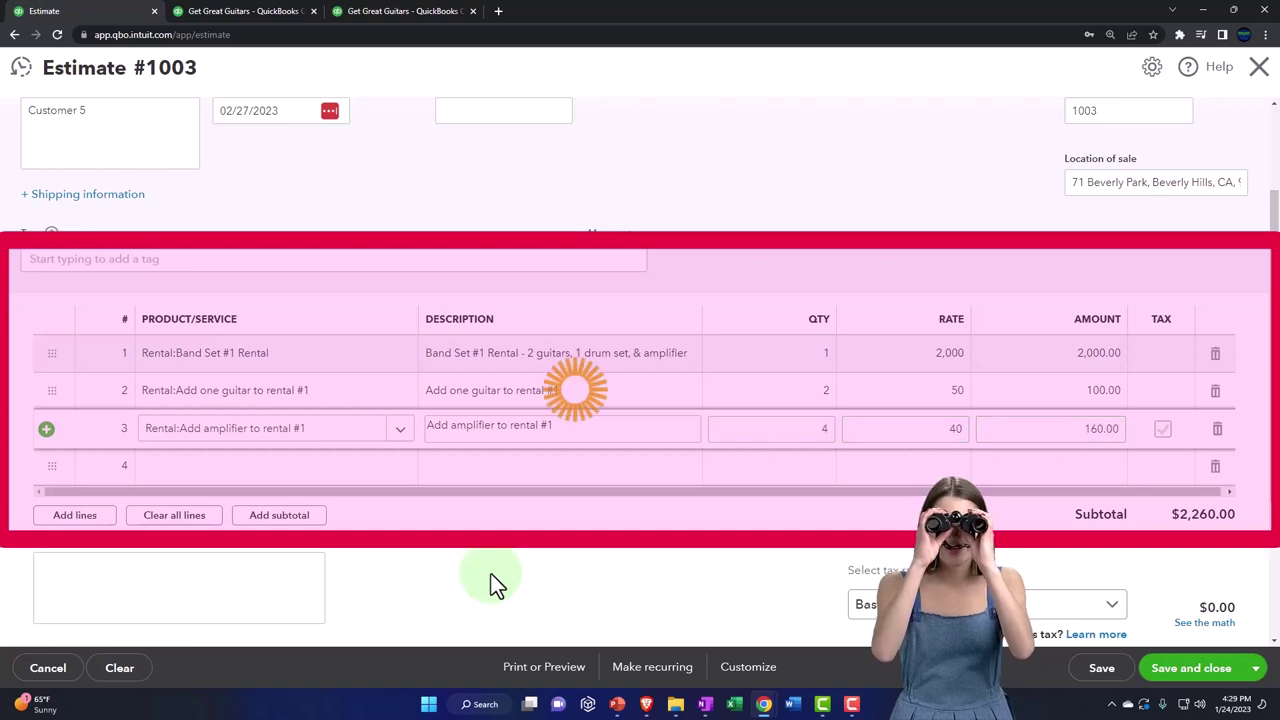
key(Tab)
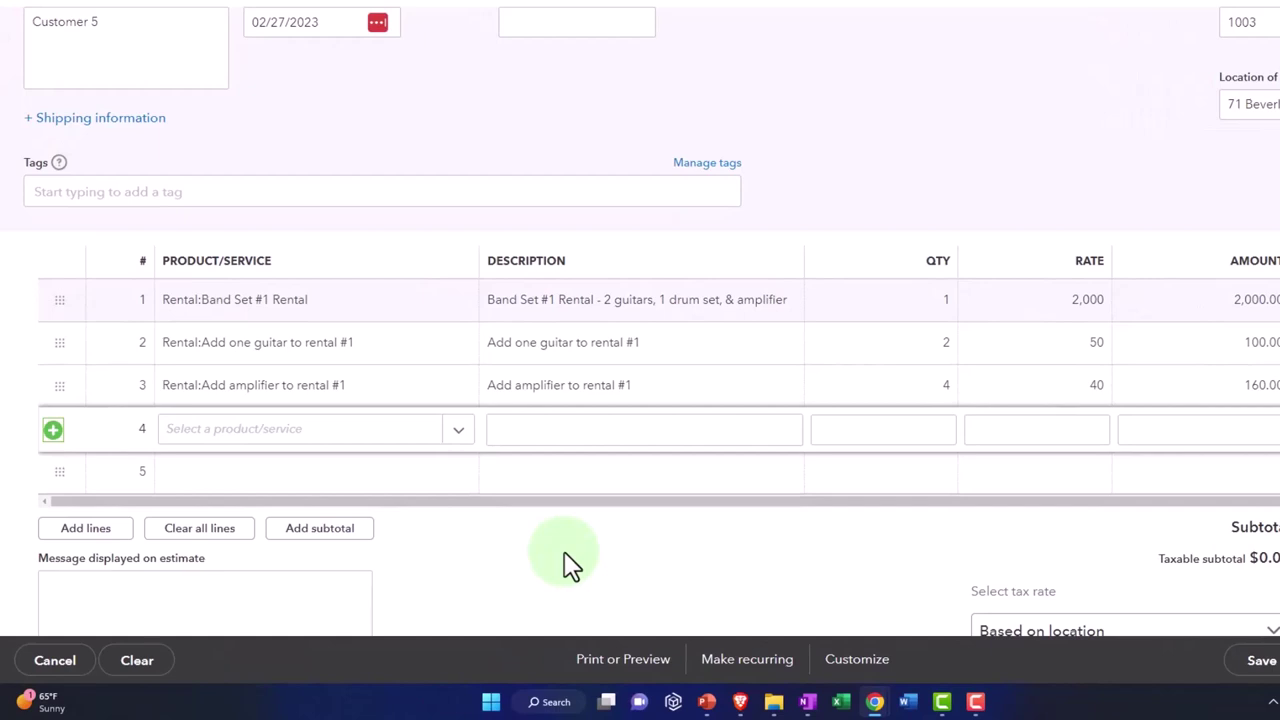
- Refresh the totals to $2,260.00 with $0.00 tax, then save and close Estimate #1003
scroll(564, 551, down, 3)
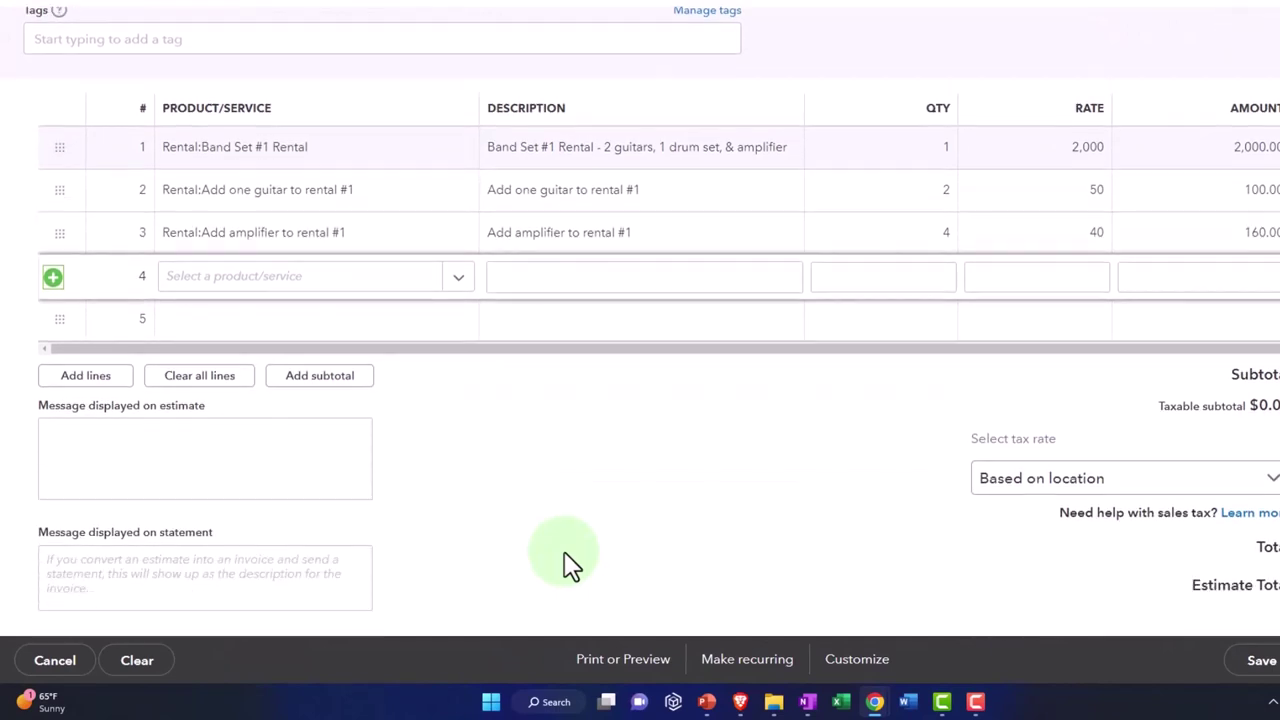
scroll(564, 551, down, 2)
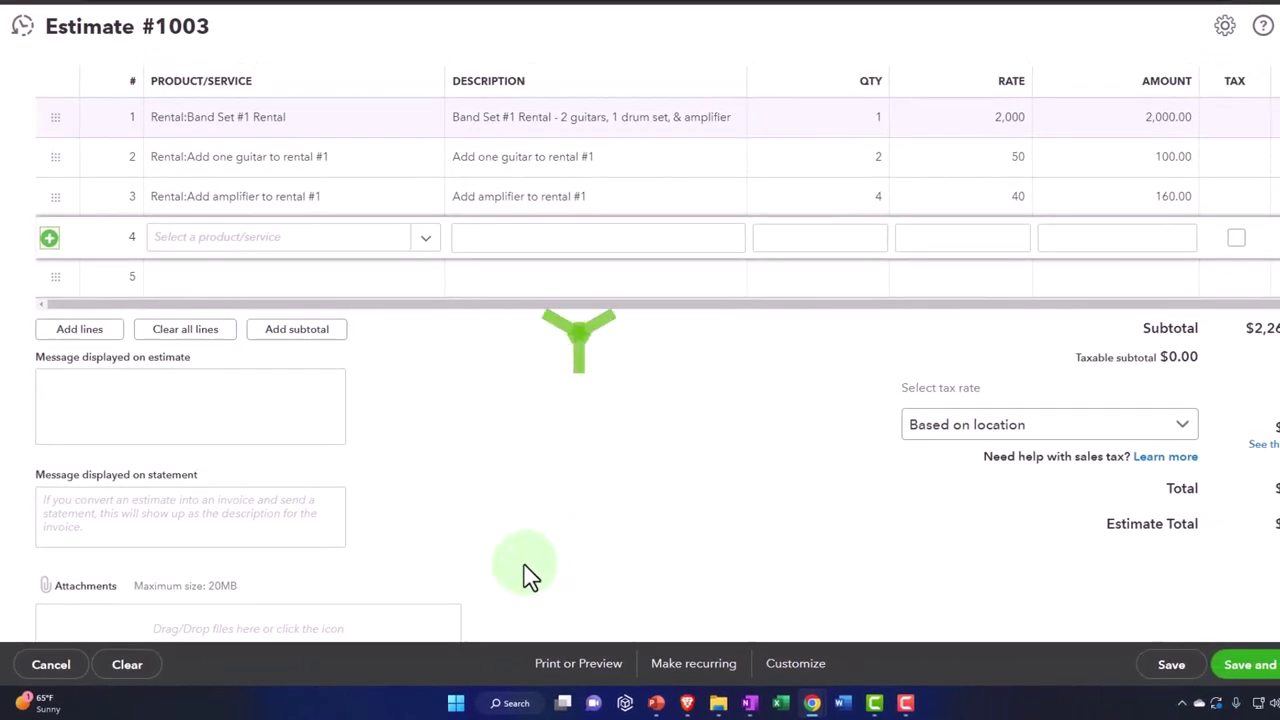
click(771, 378)
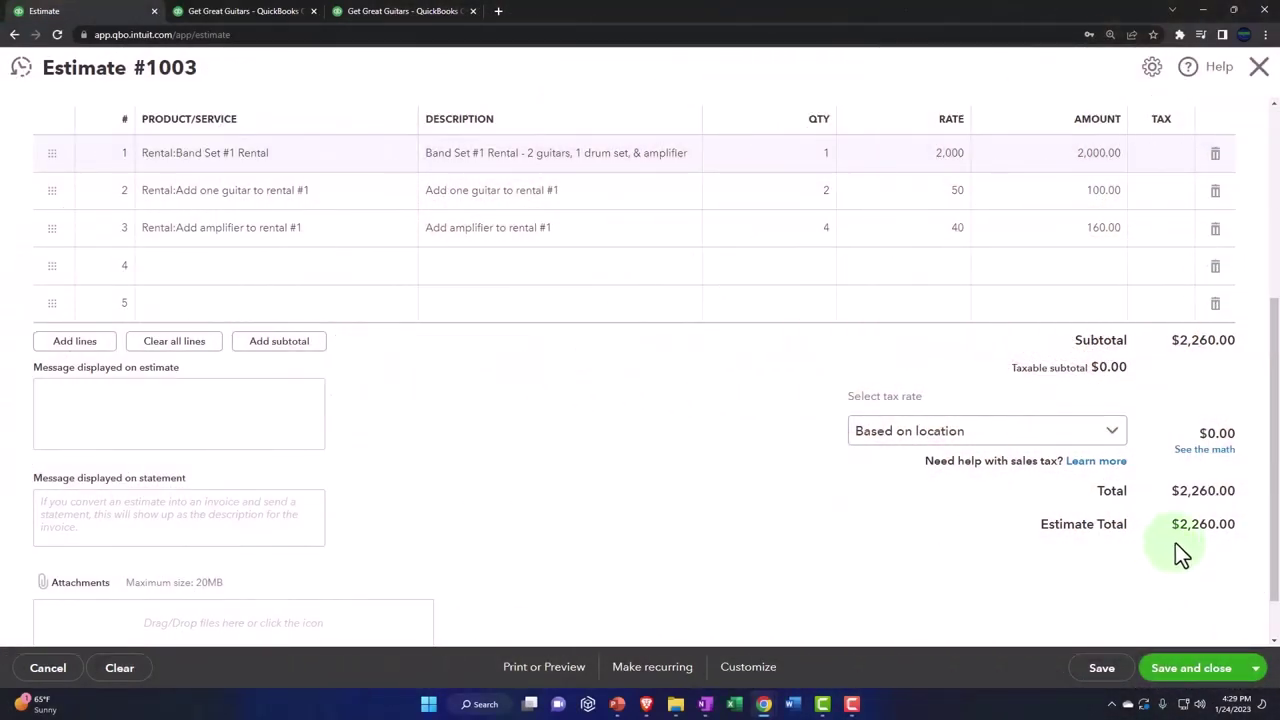
click(1209, 676)
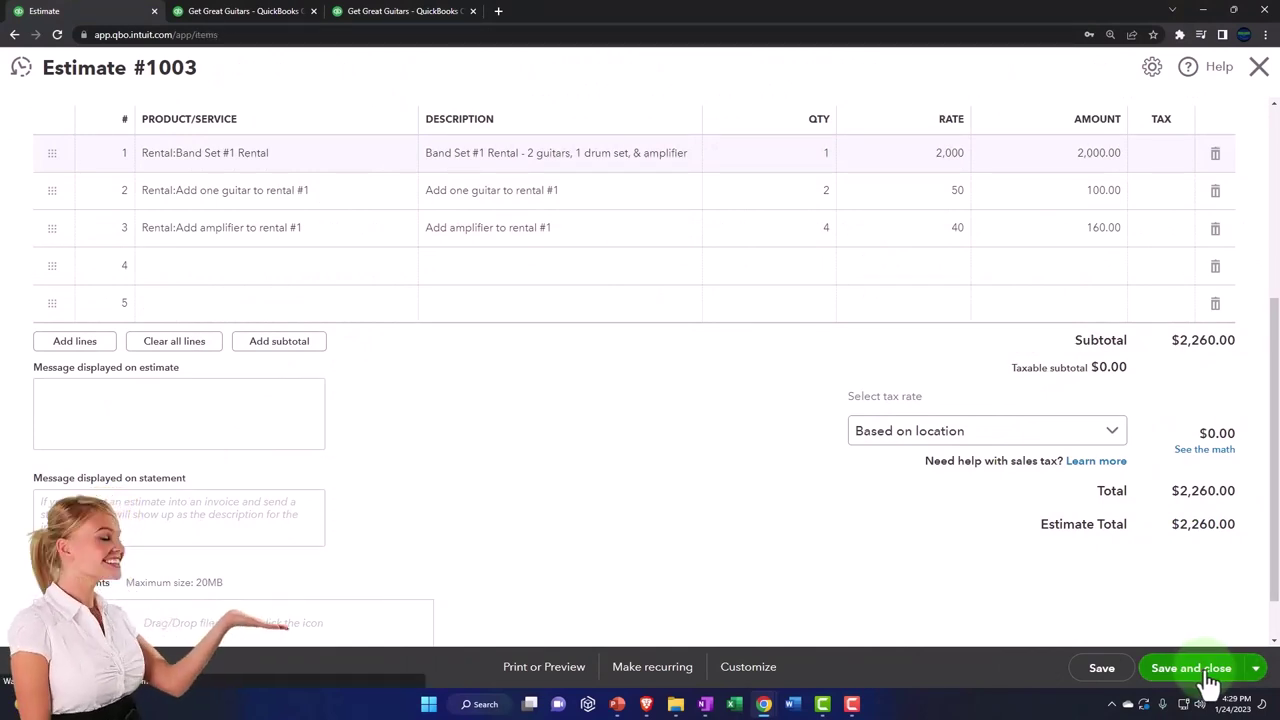